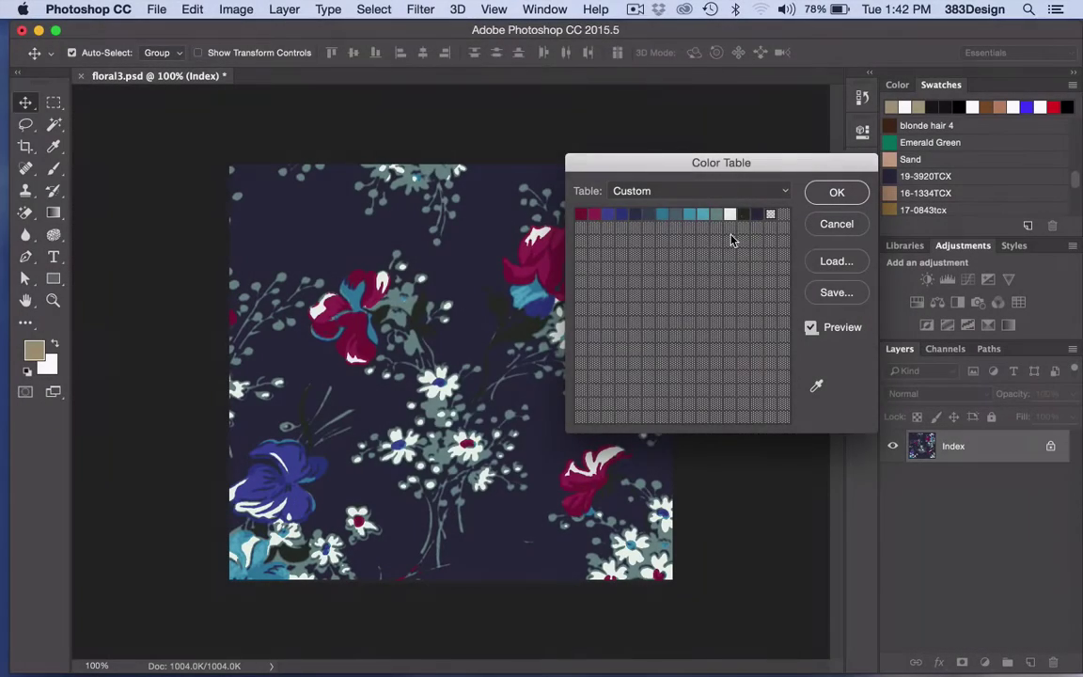
- Change a leaf colour-table entry to Emerald Green
left_click(733, 235)
left_click_drag(637, 151, 893, 360)
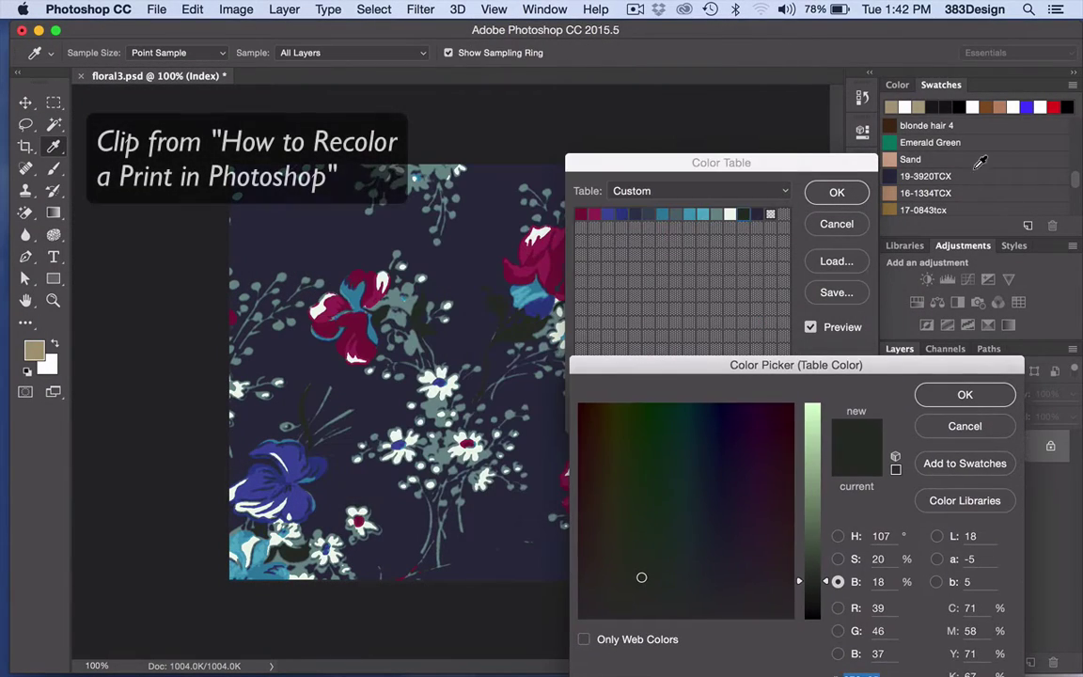
left_click(953, 143)
left_click(977, 395)
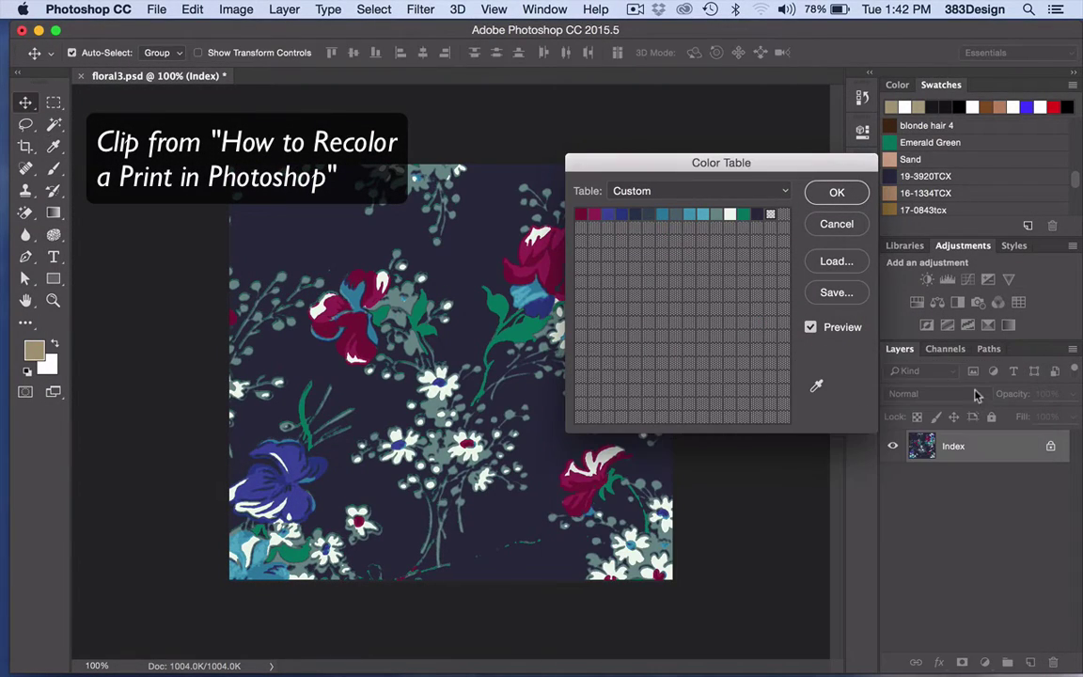
- Replace the dark red colour-table entry with magenta #F11FE6
left_click(582, 220)
left_click_drag(564, 150, 796, 311)
scroll(933, 166, "down", 4)
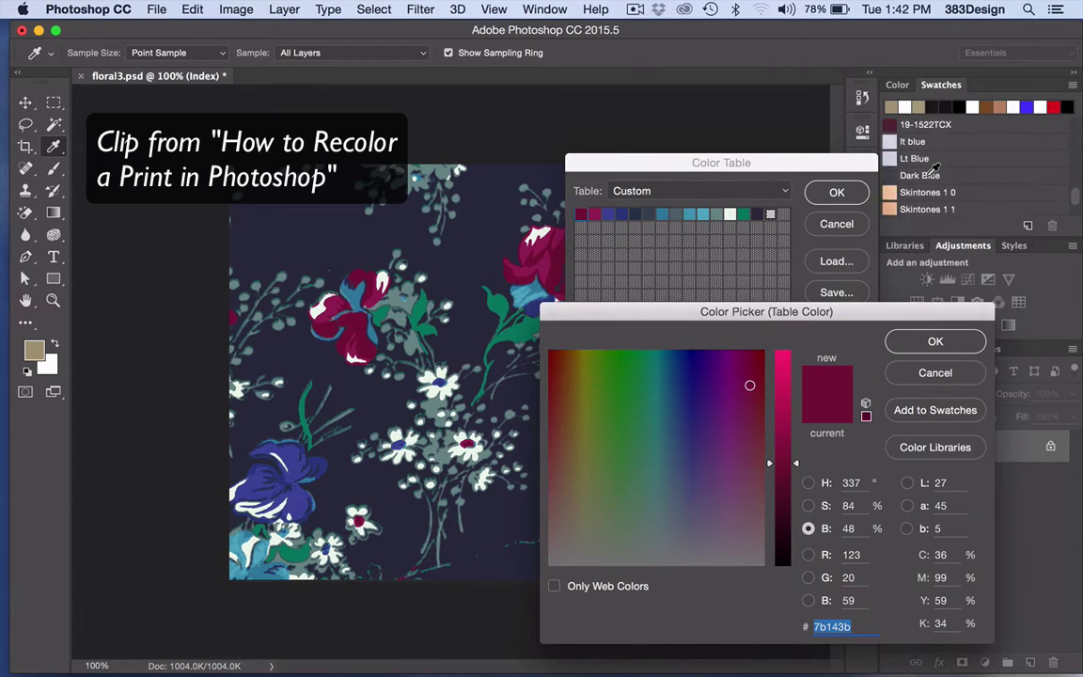
scroll(933, 166, "down", 5)
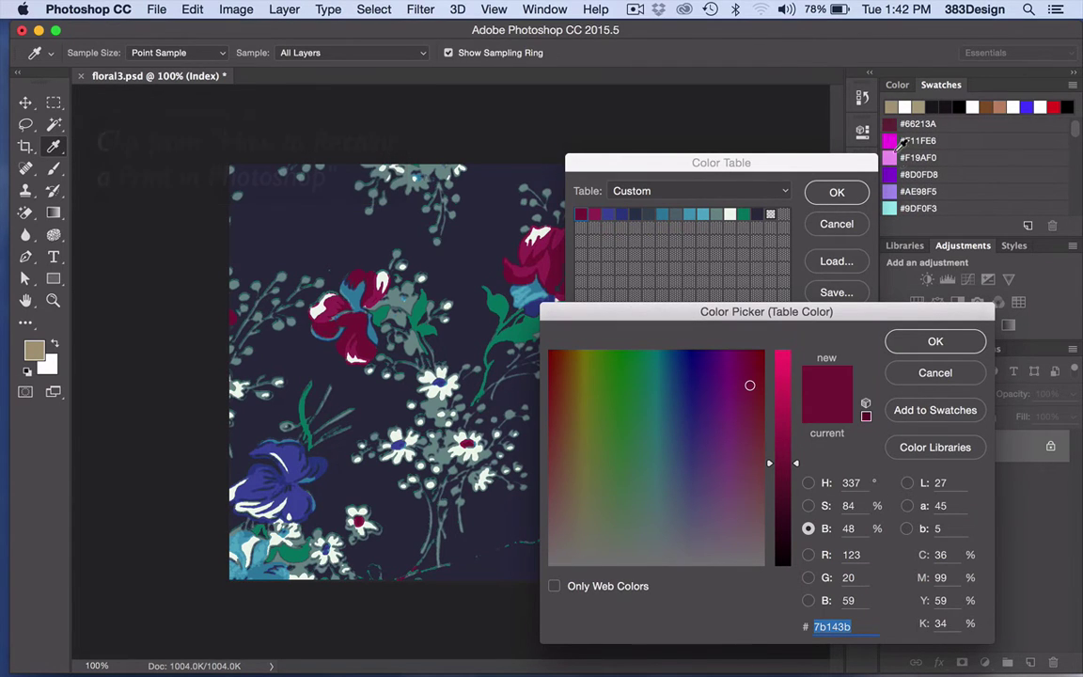
left_click(890, 142)
left_click(929, 343)
- Set the next entry to pink #F19AF0 and browse Pantone colours for the dark blue entry
left_click(594, 215)
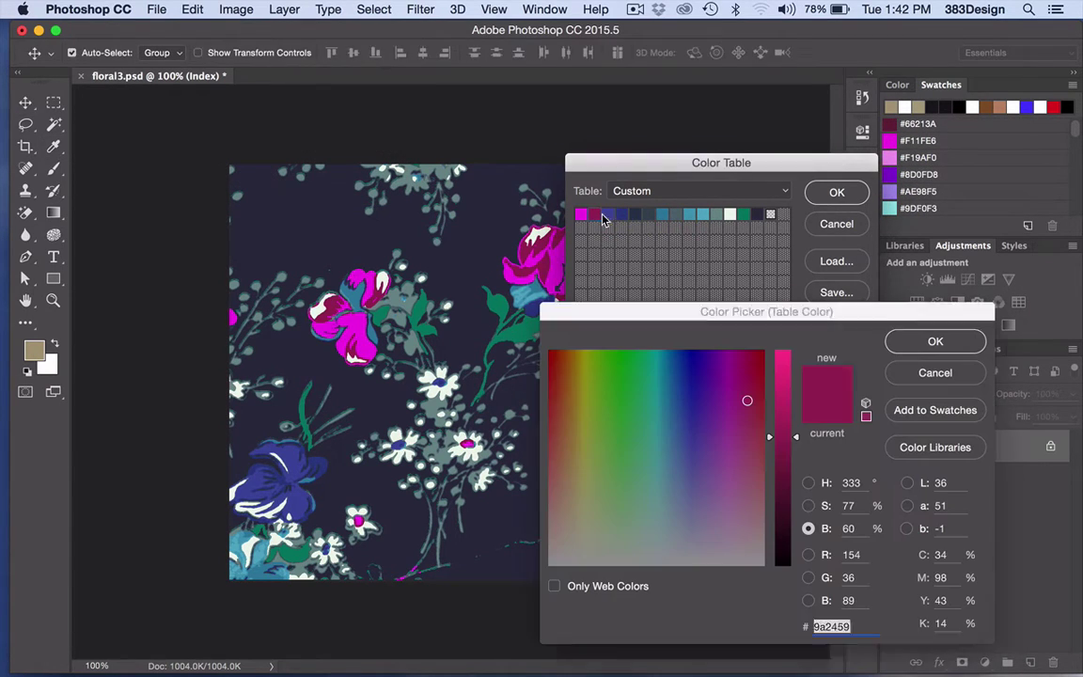
left_click(890, 158)
left_click(926, 342)
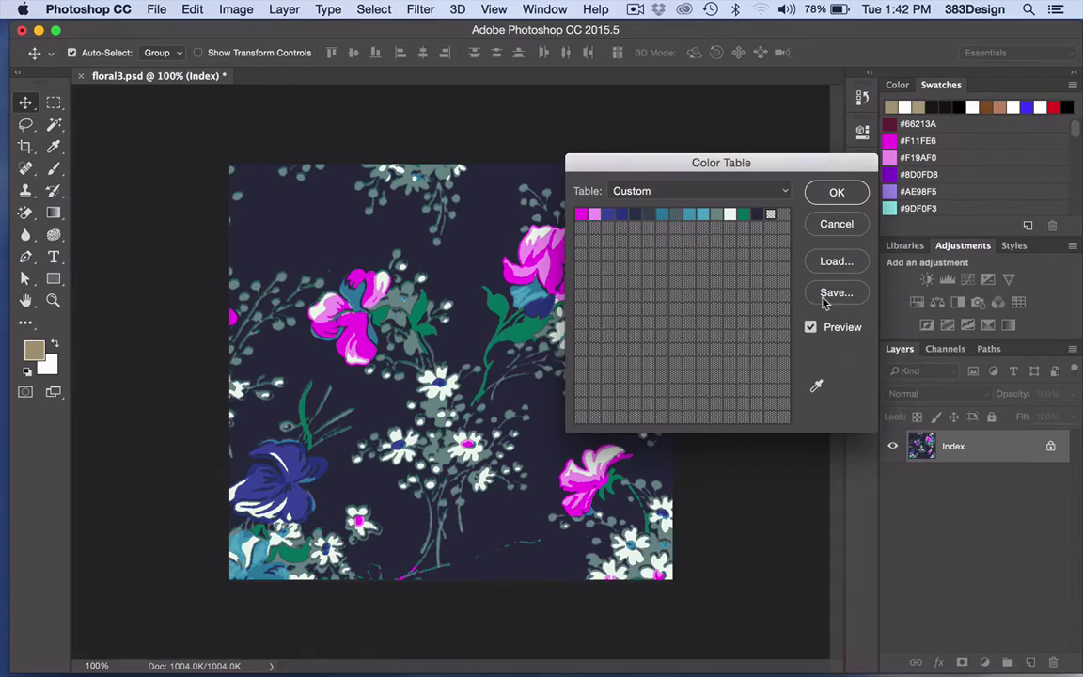
left_click(615, 216)
left_click(936, 448)
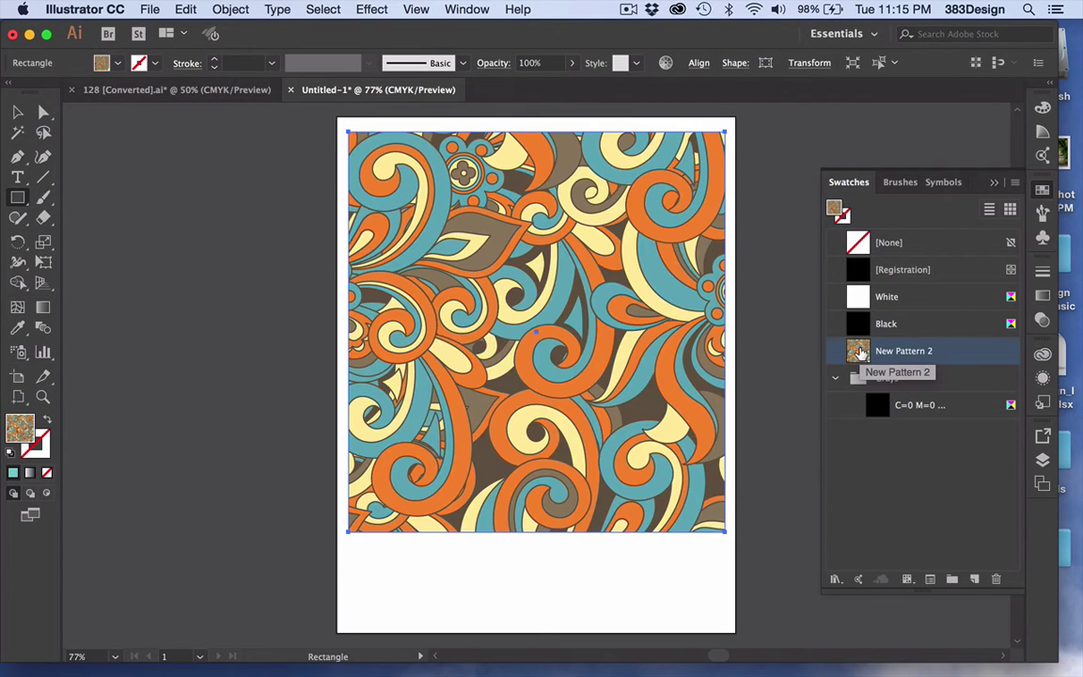
- Select the New Pattern 2 rectangle and add its six colours to the Swatches panel
left_click(242, 399, "super")
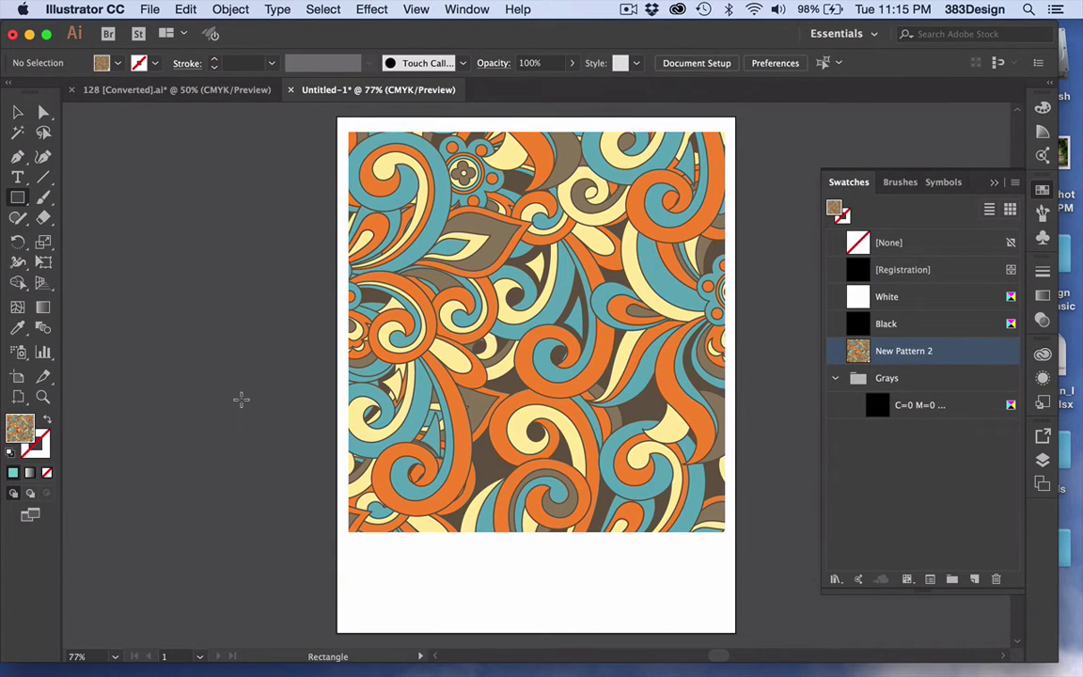
left_click(17, 111)
left_click(406, 271)
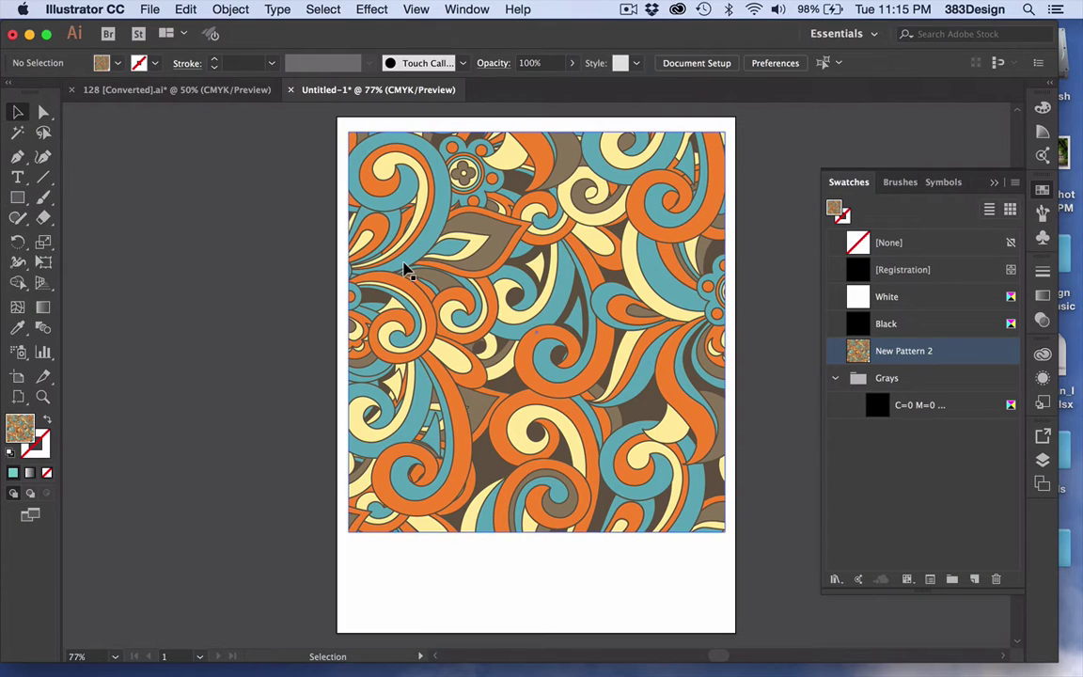
left_click(1016, 183)
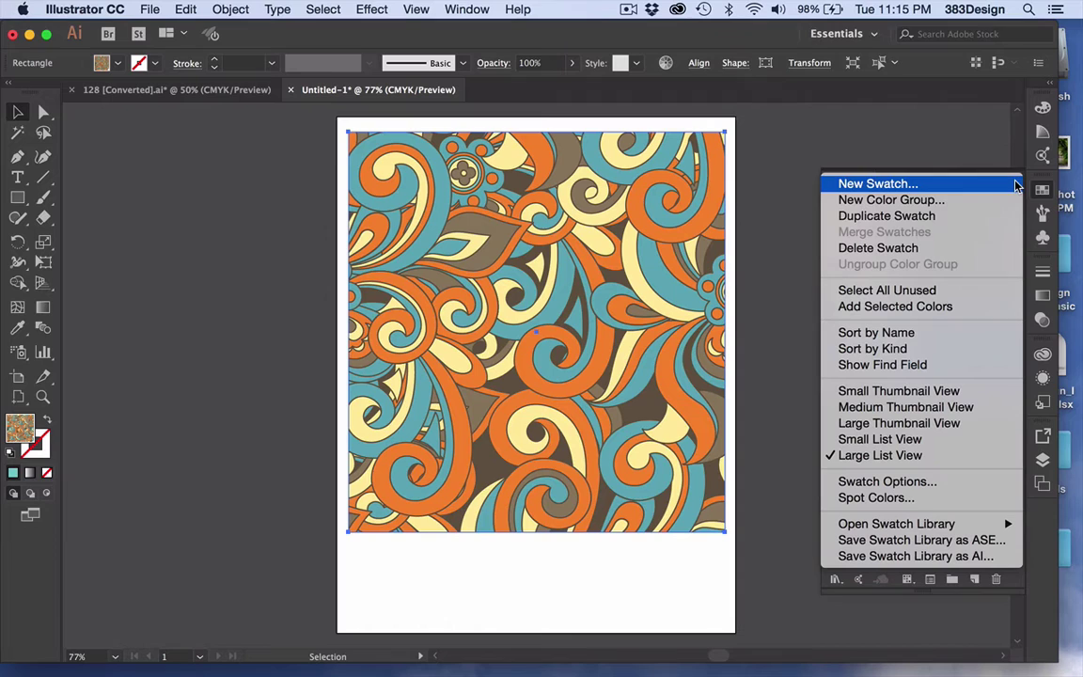
left_click(969, 310)
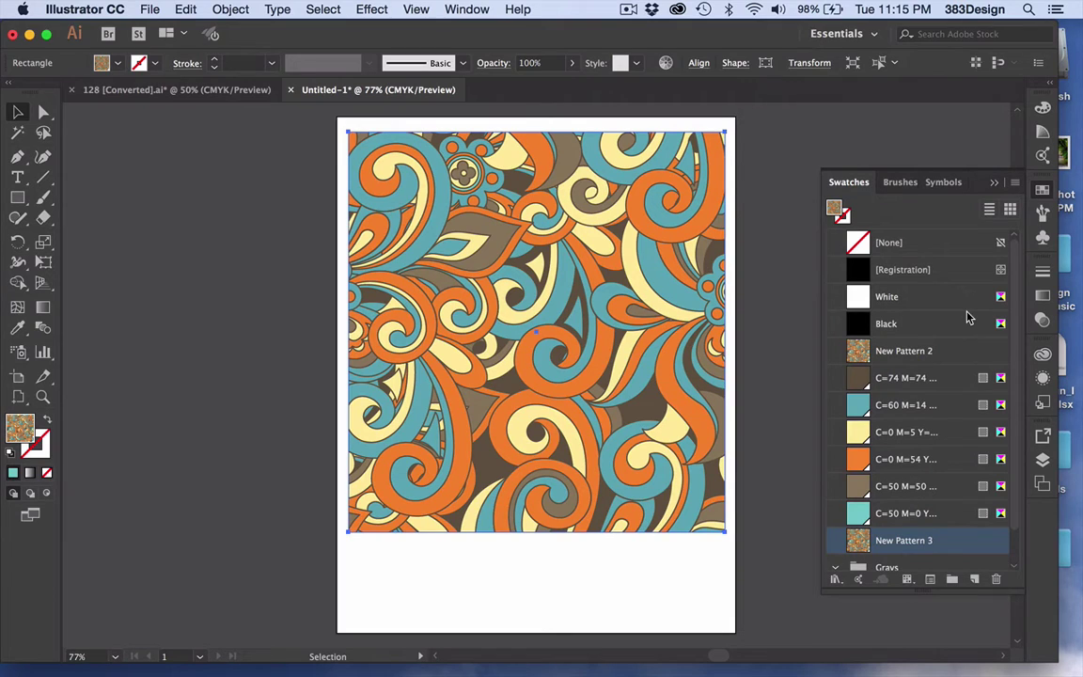
left_click(786, 458)
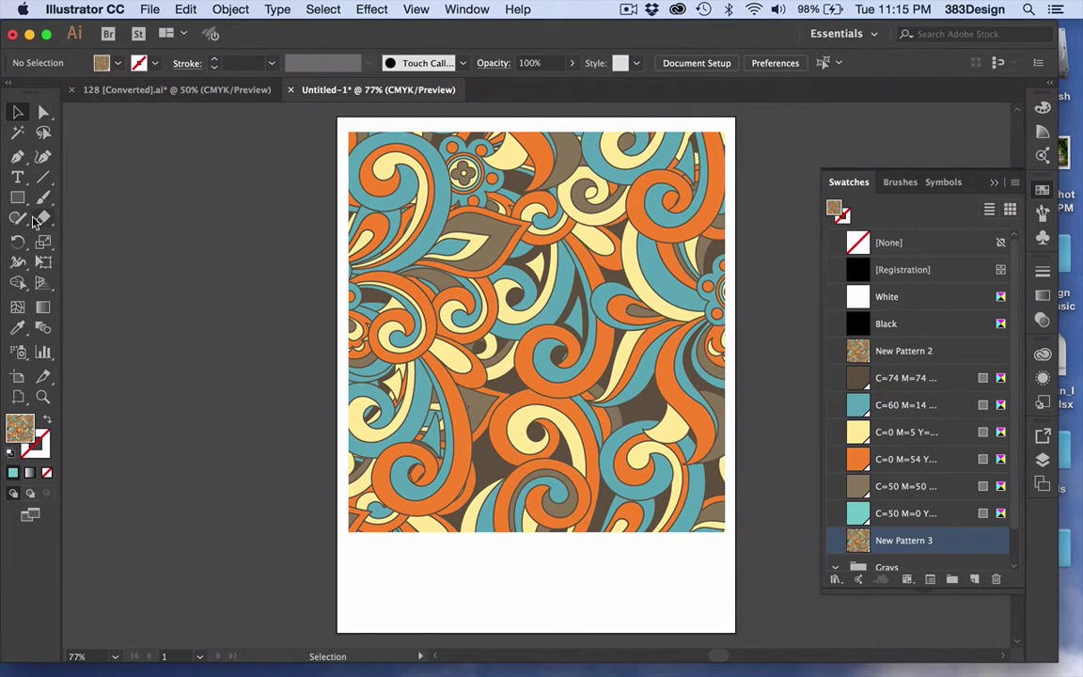
- Draw a small rectangle below the print and duplicate it into a row of six
key("m")
left_click_drag(355, 550, 435, 577)
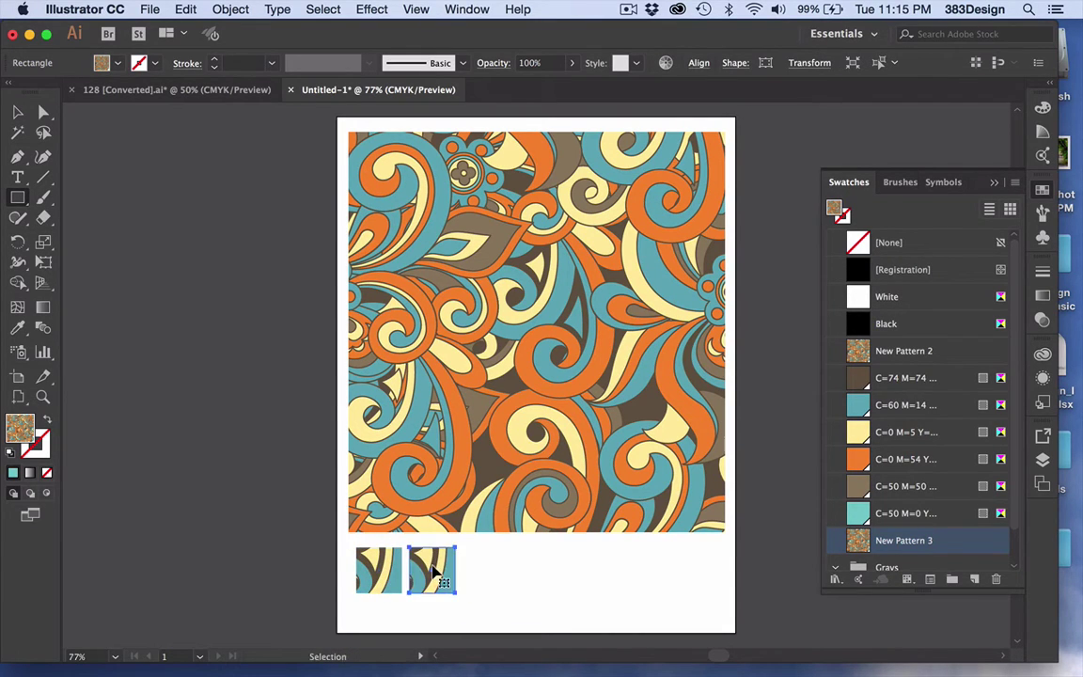
key("super+d")
key("super+d")
key("super+d")
key("super+d")
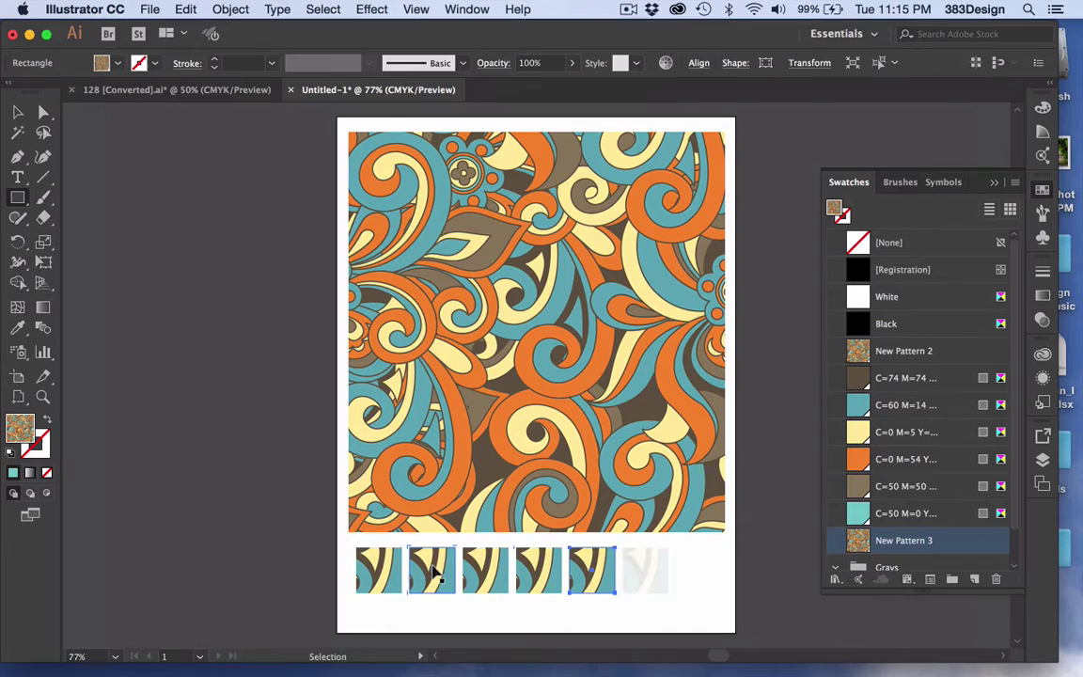
left_click(379, 569)
key("m")
key("v")
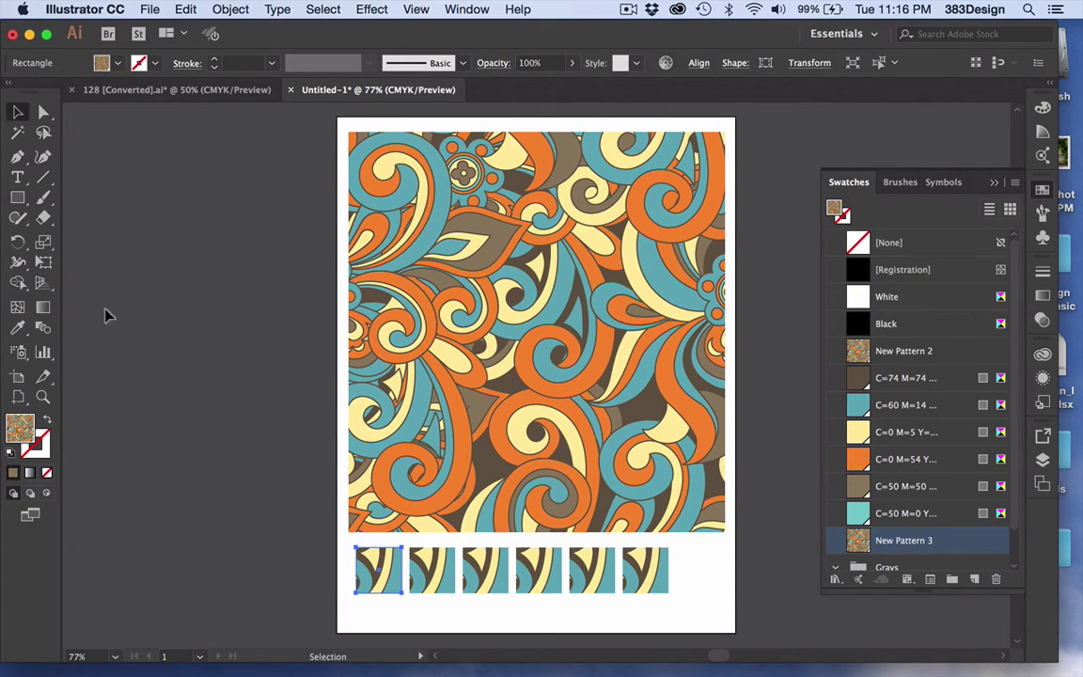
- Fill the first three chips with orange, dark brown and lighter brown
left_click(858, 459)
left_click(432, 570)
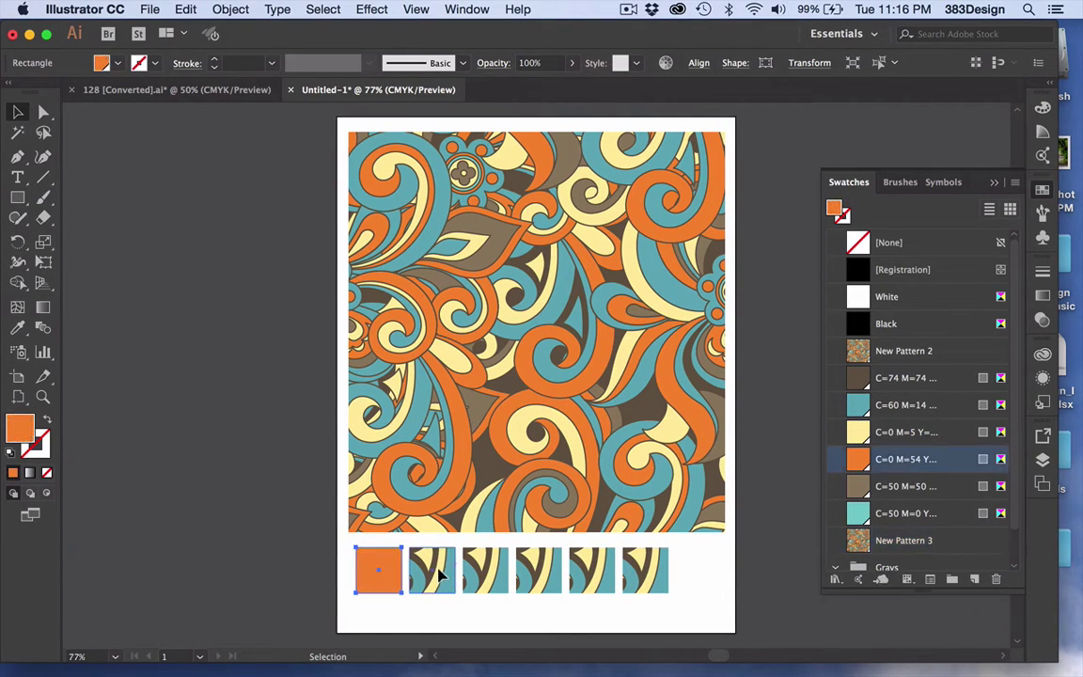
left_click(857, 377)
left_click(486, 569)
left_click(857, 486)
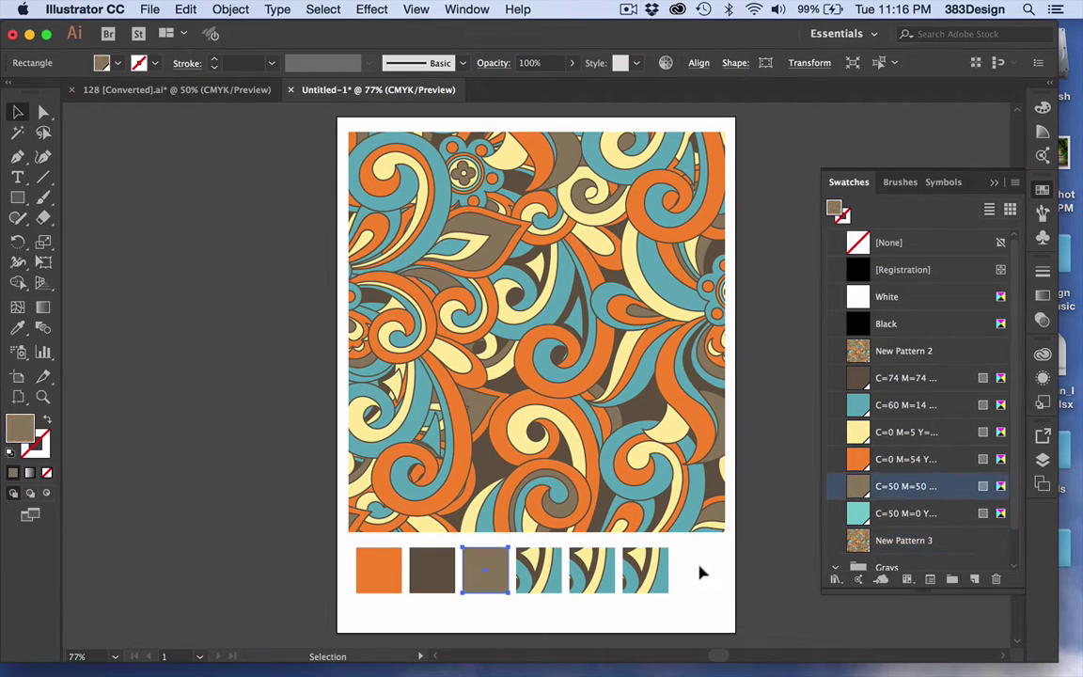
left_click(538, 570)
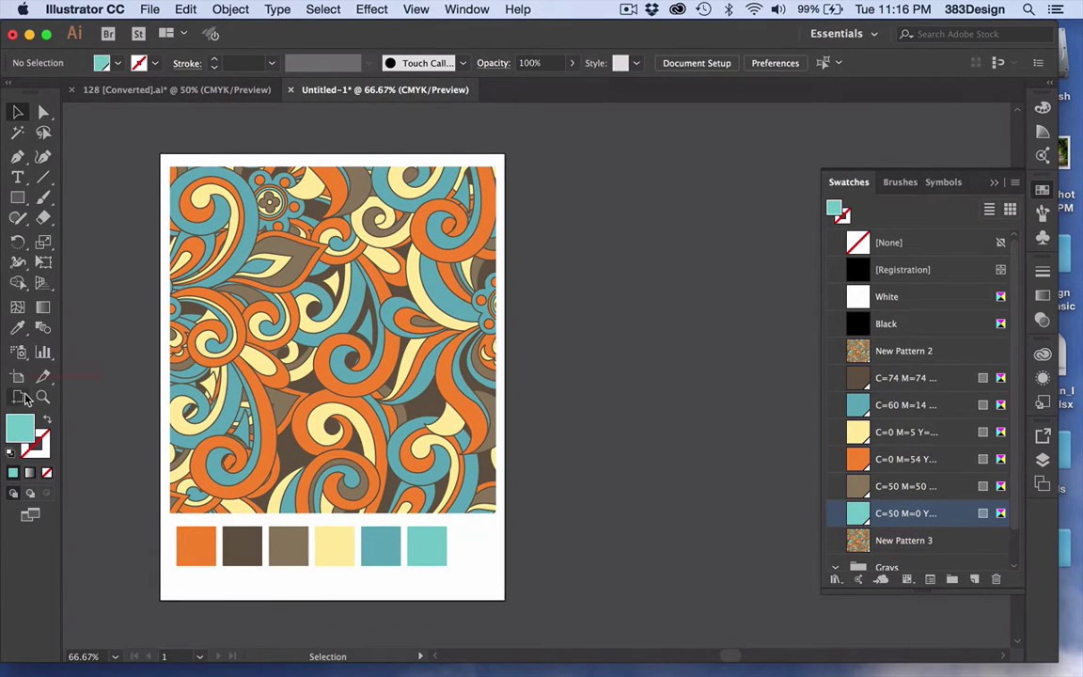
- Duplicate the artboard with its artwork to the right, then select and zoom into the copy
left_click(19, 377)
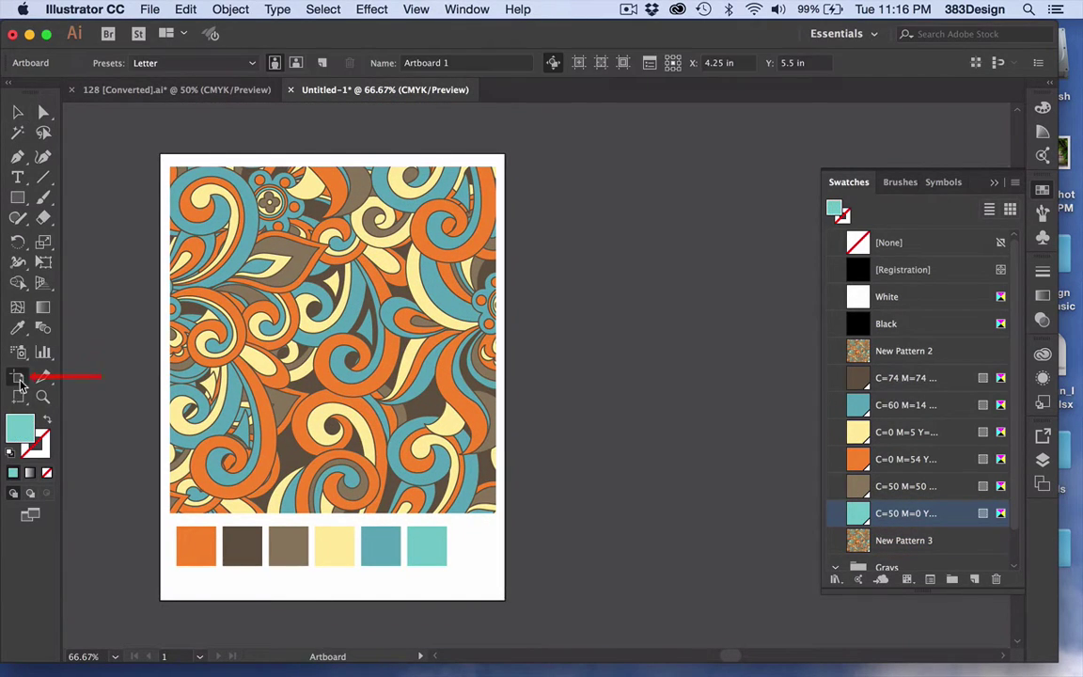
left_click_drag(276, 282, 643, 280)
left_click(19, 113)
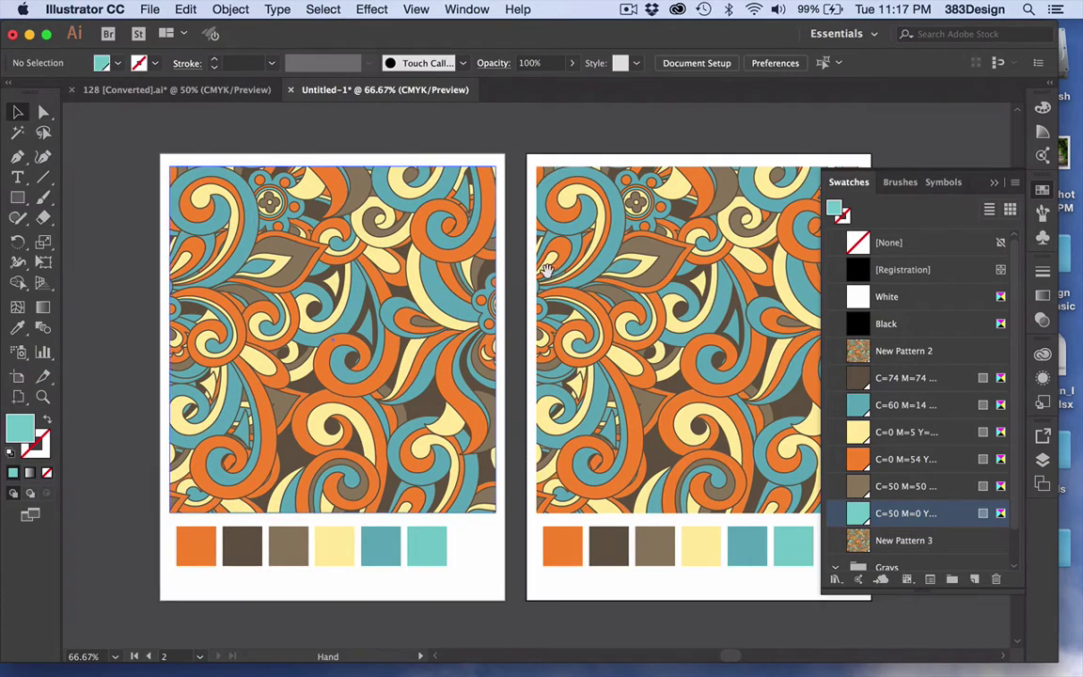
left_click_drag(552, 278, 320, 272)
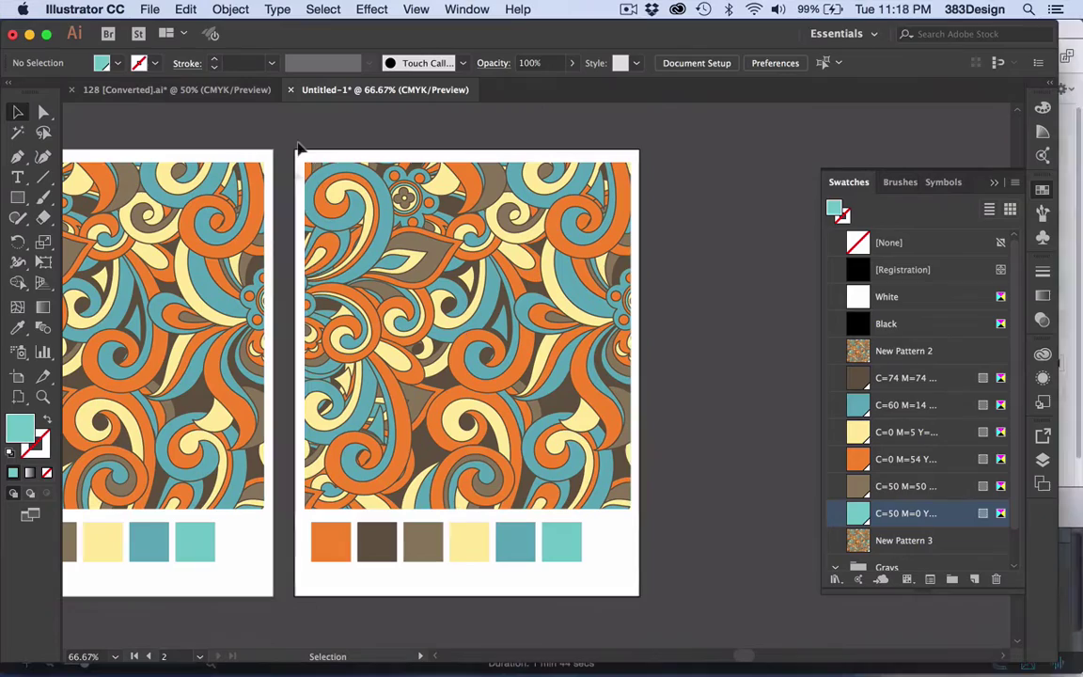
left_click_drag(300, 149, 653, 580)
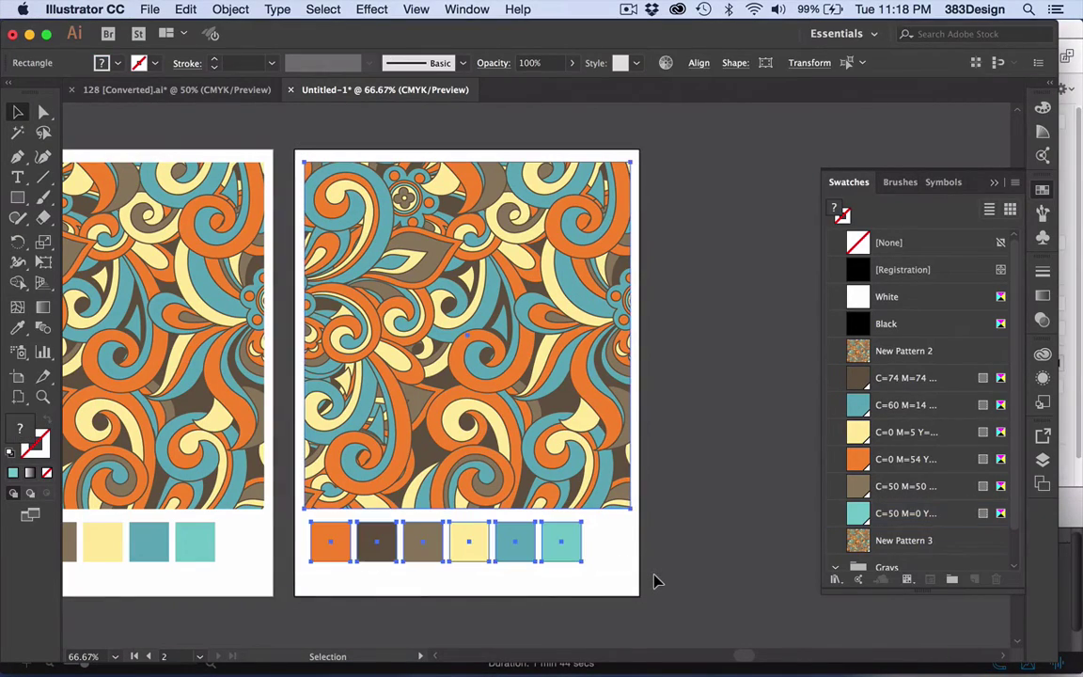
key("super+equal")
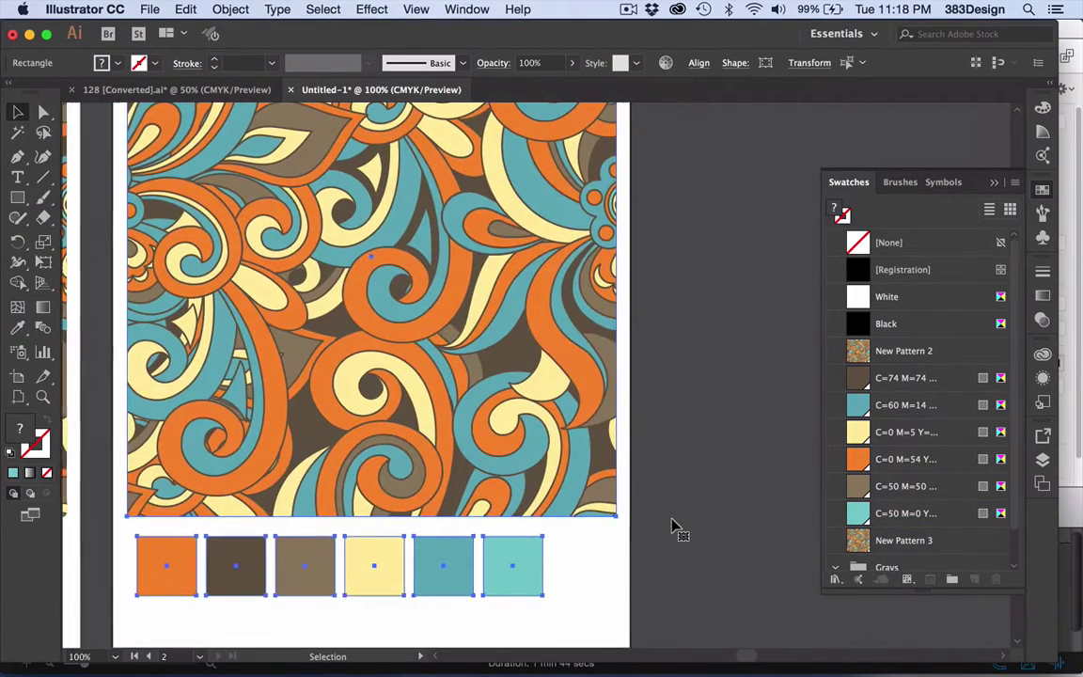
- Open Recolor Artwork for the selected print and pull colours from the artwork
left_click(182, 9)
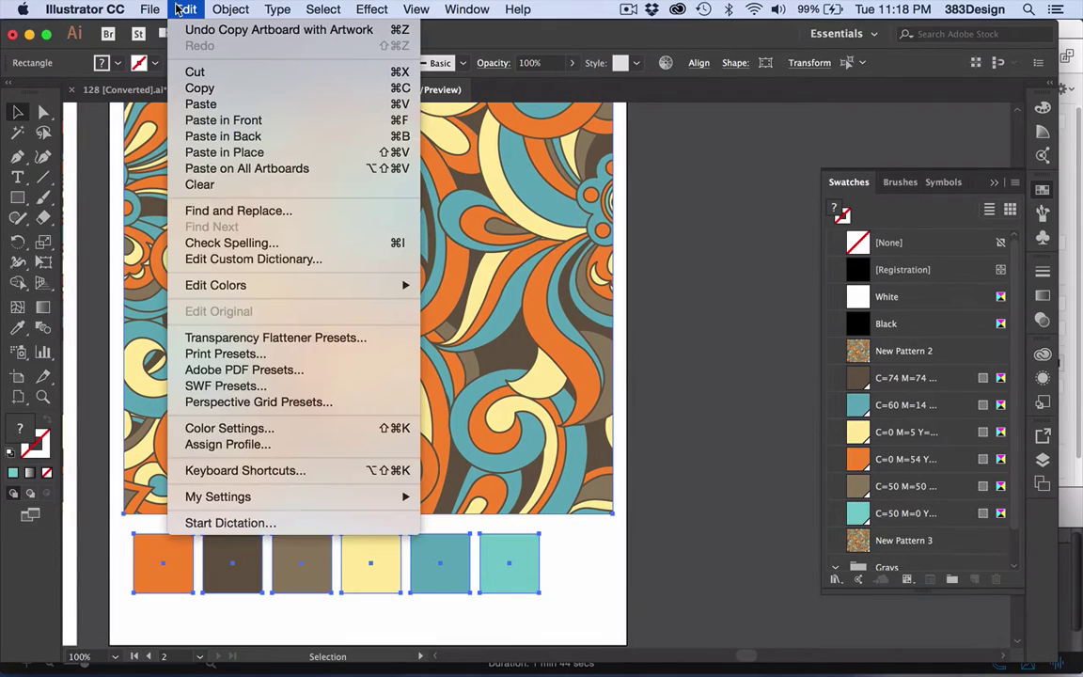
mouse_move(219, 285)
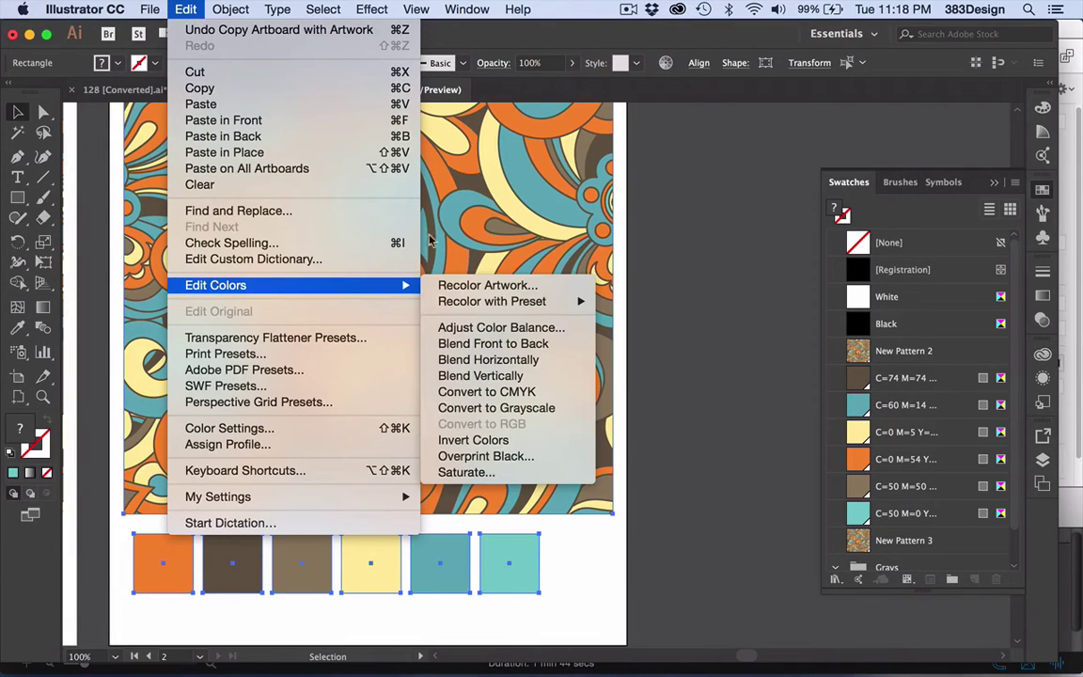
left_click(473, 291)
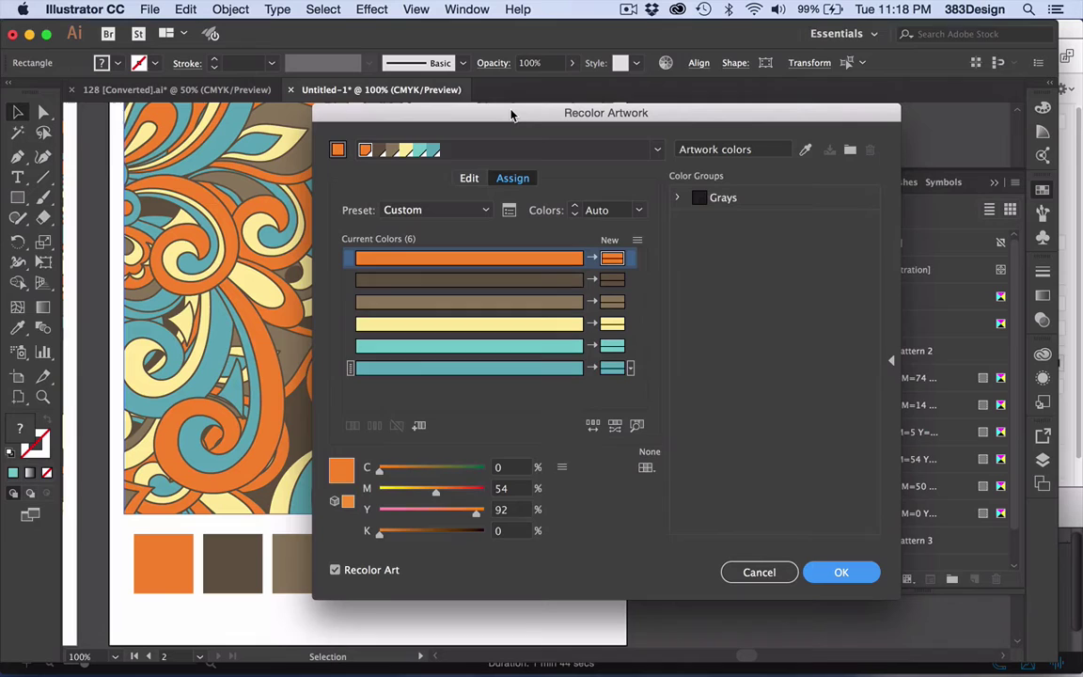
left_click_drag(512, 115, 661, 66)
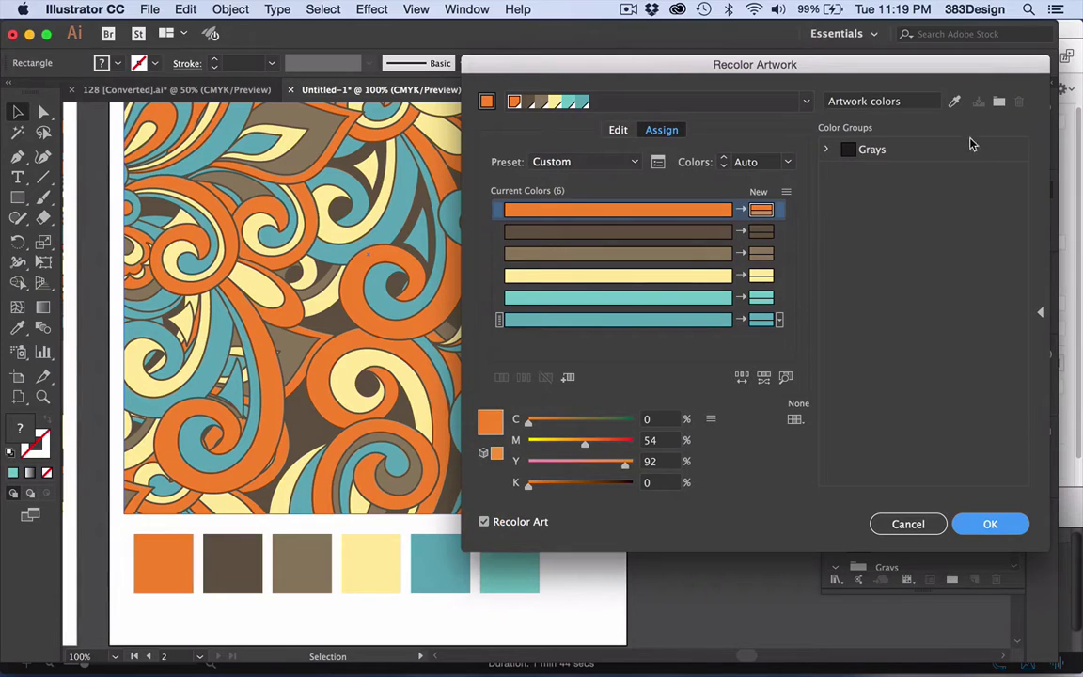
left_click(955, 101)
- Preview Complementary 2, Monochromatic and High Contrast 2 harmonies, then restore the original colours
left_click(806, 102)
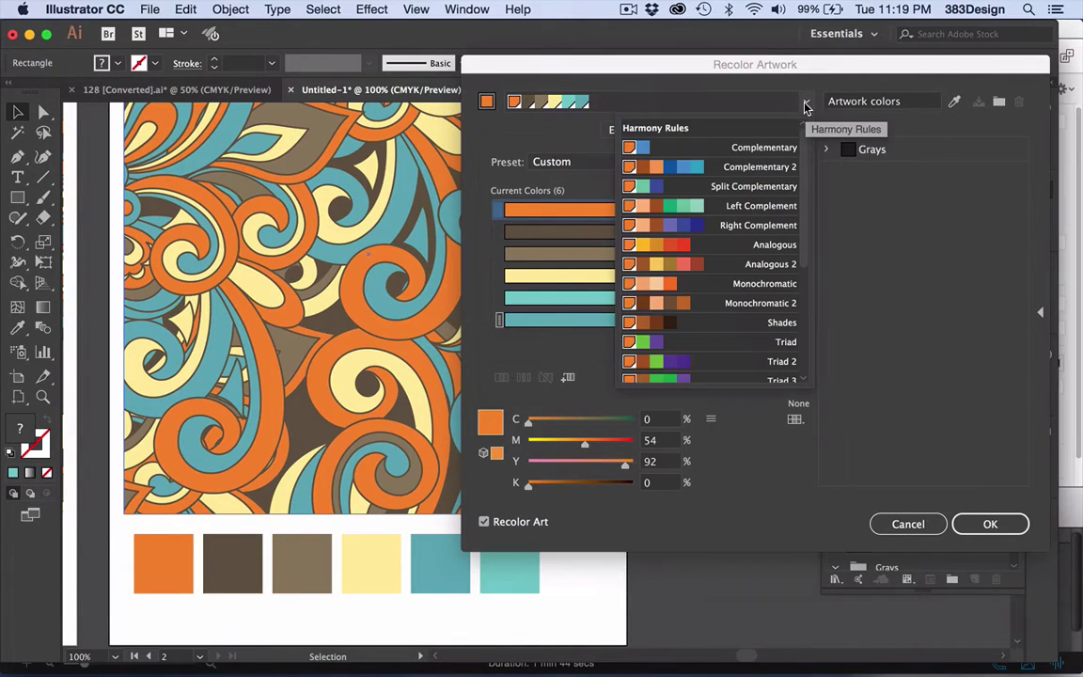
left_click(722, 167)
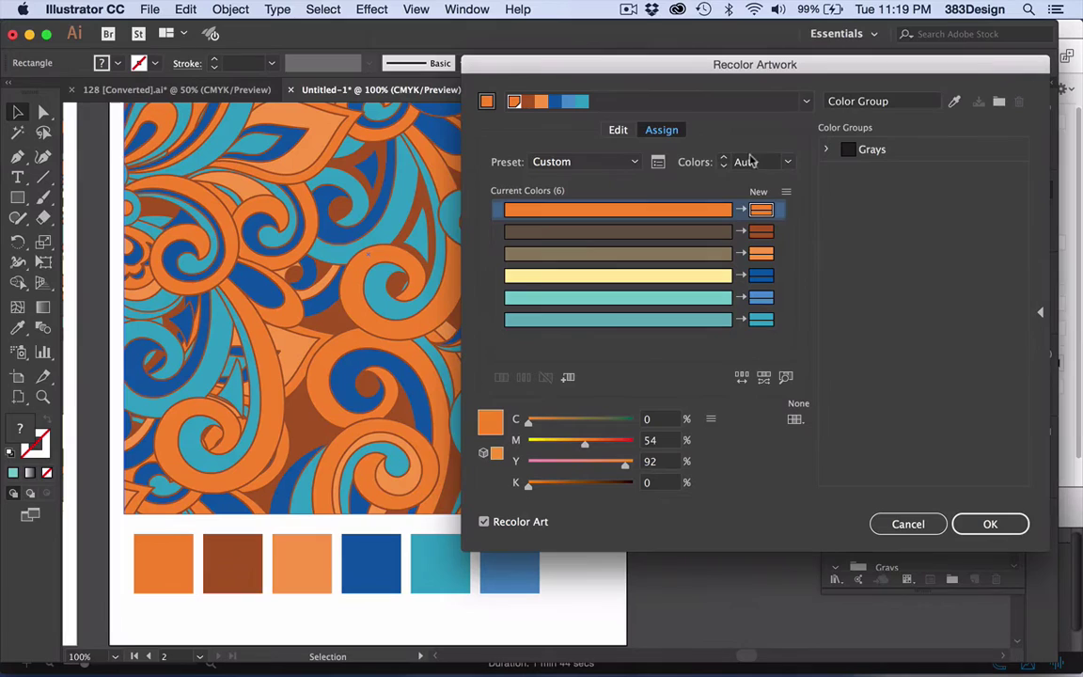
left_click(806, 101)
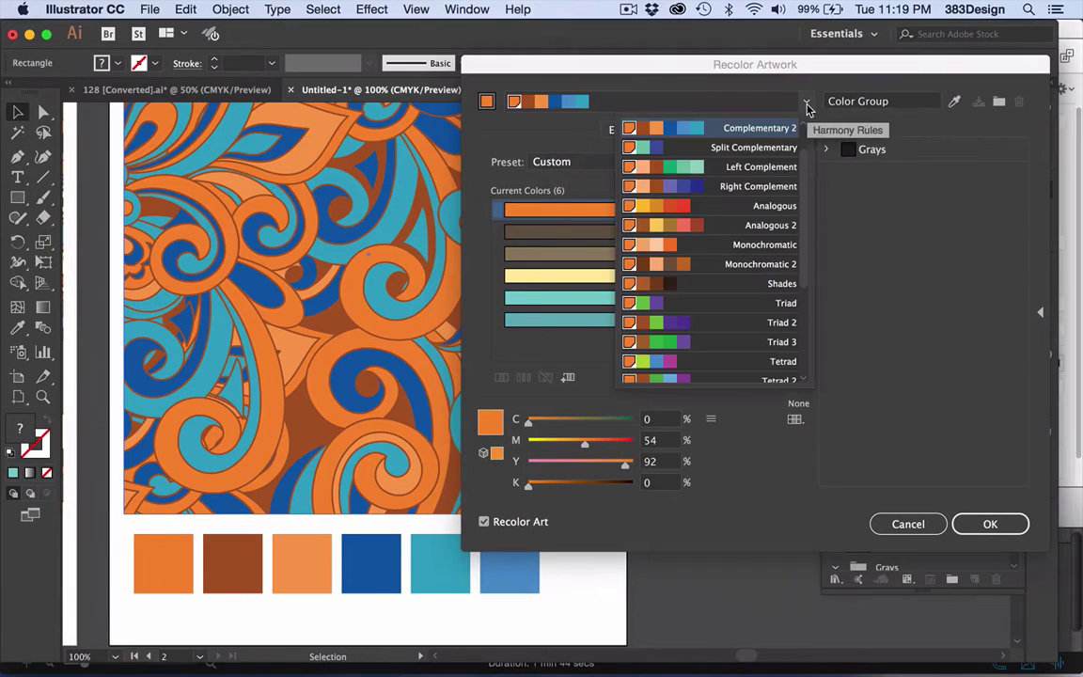
left_click(741, 247)
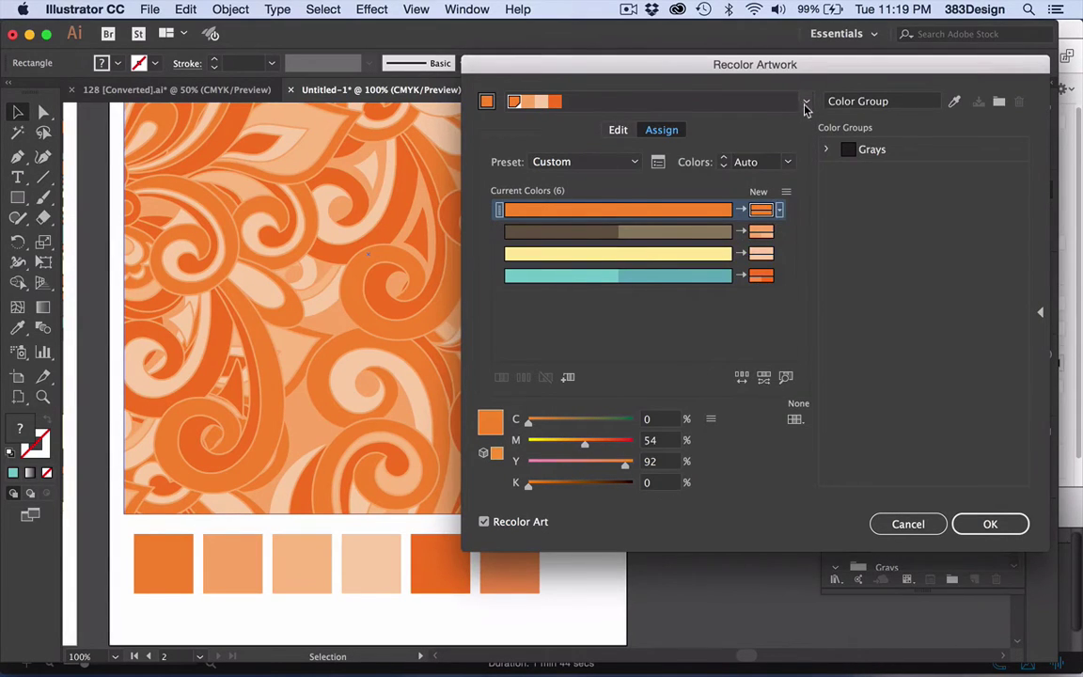
left_click(806, 103)
left_click(732, 363)
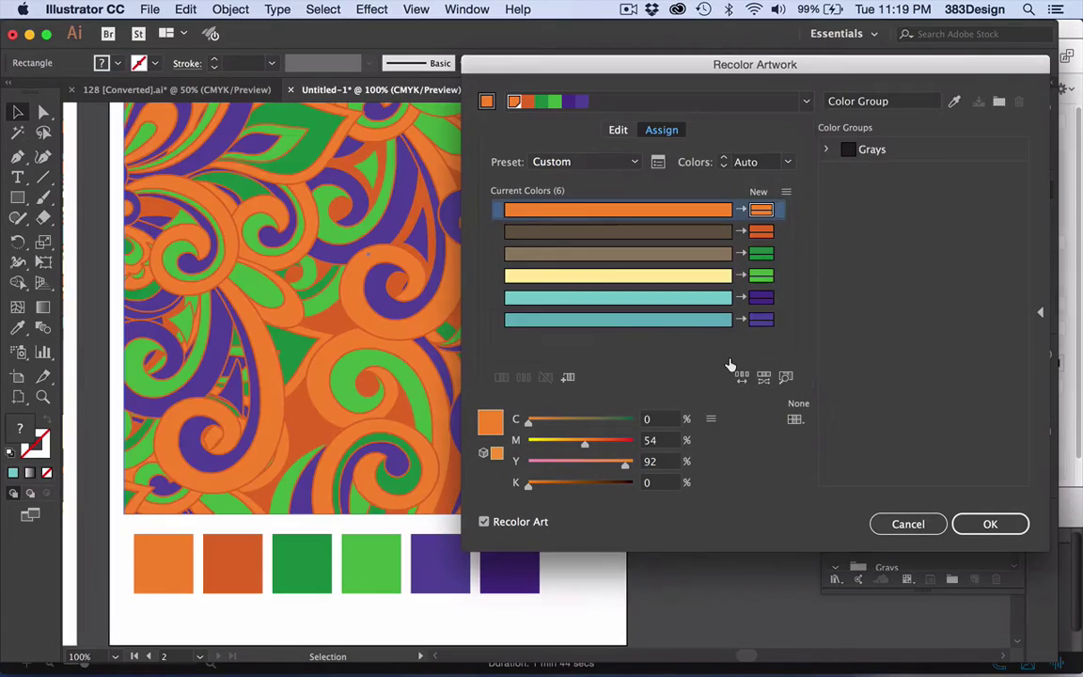
left_click(954, 100)
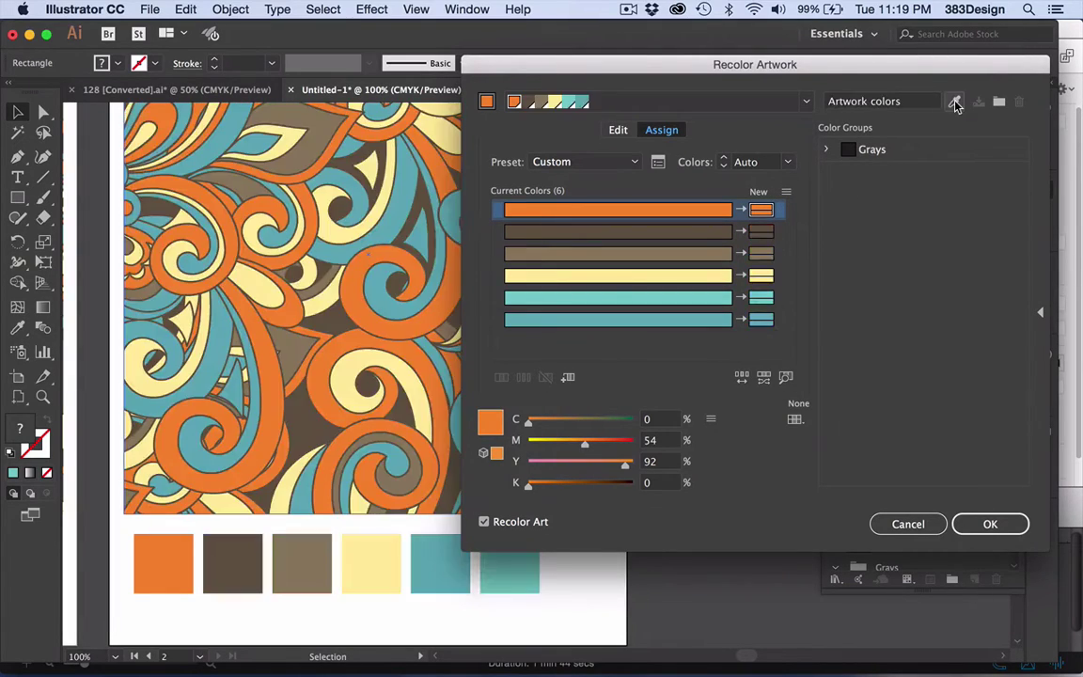
left_click(533, 129)
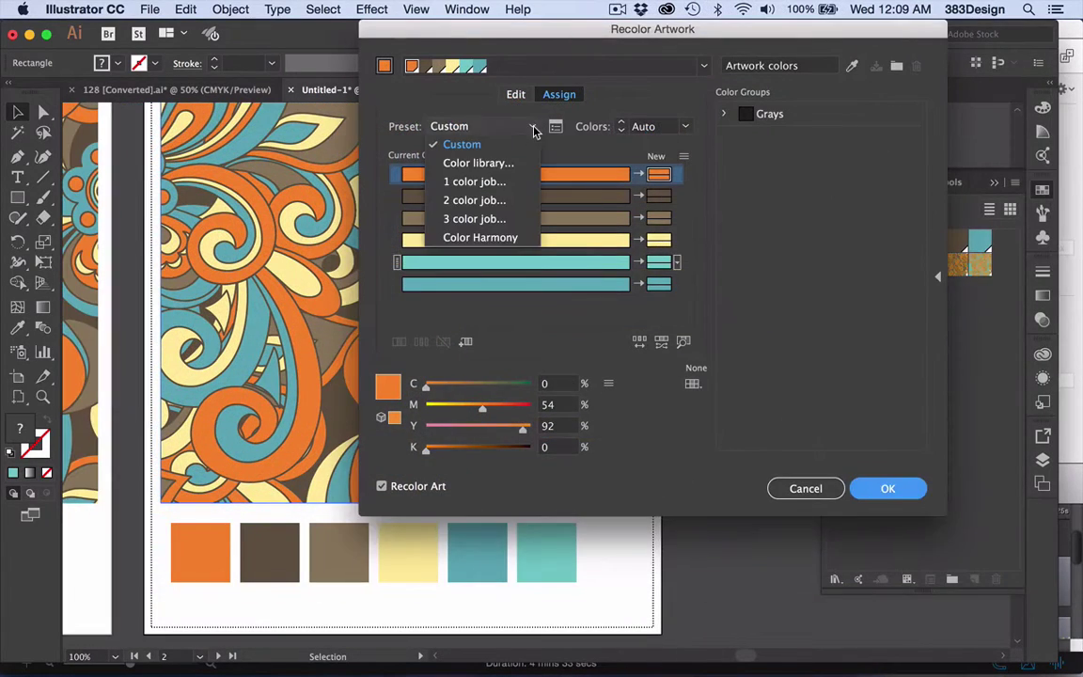
- Apply the 1 color job and then 2 color job presets without a colour library
left_click(505, 182)
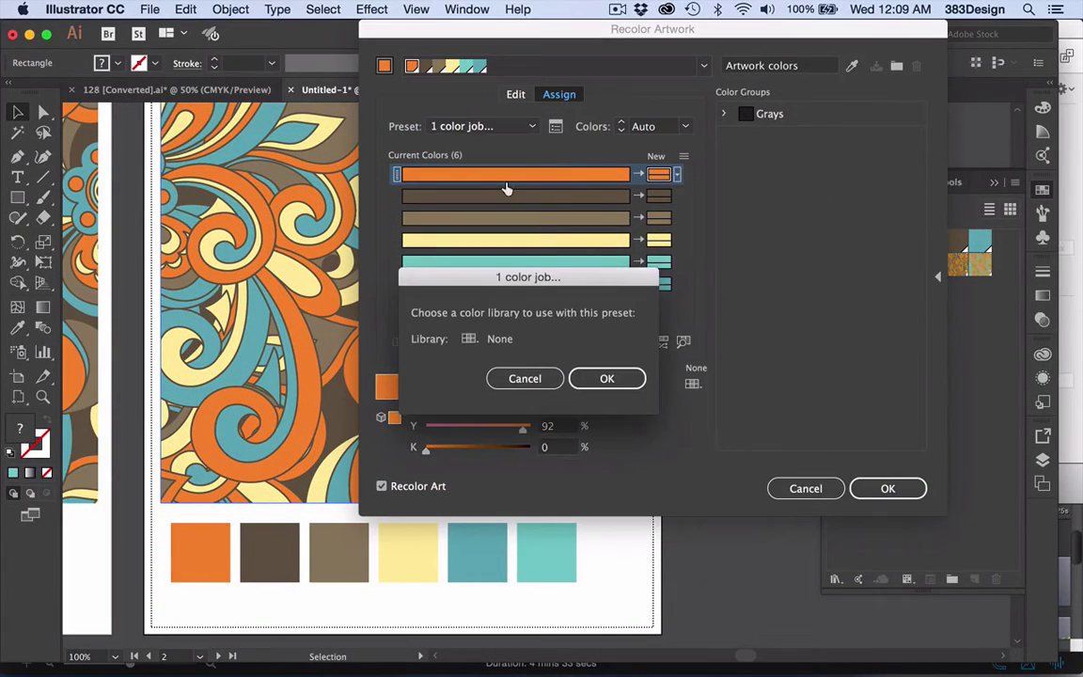
left_click(605, 377)
left_click_drag(513, 31, 622, 31)
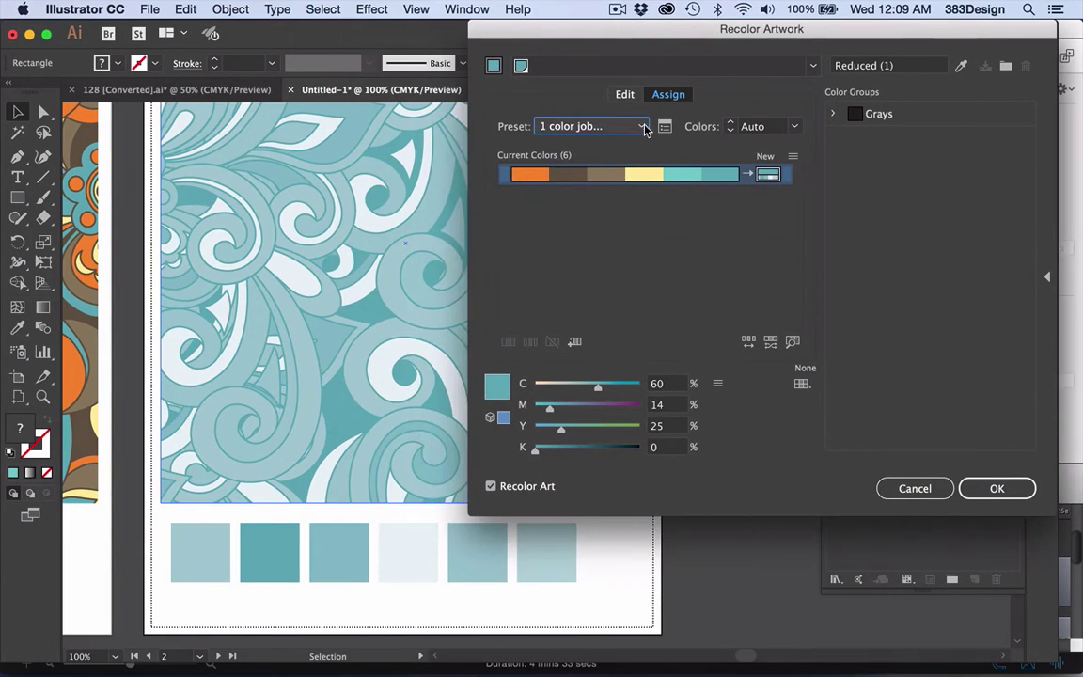
left_click(583, 126)
left_click(623, 200)
left_click(610, 378)
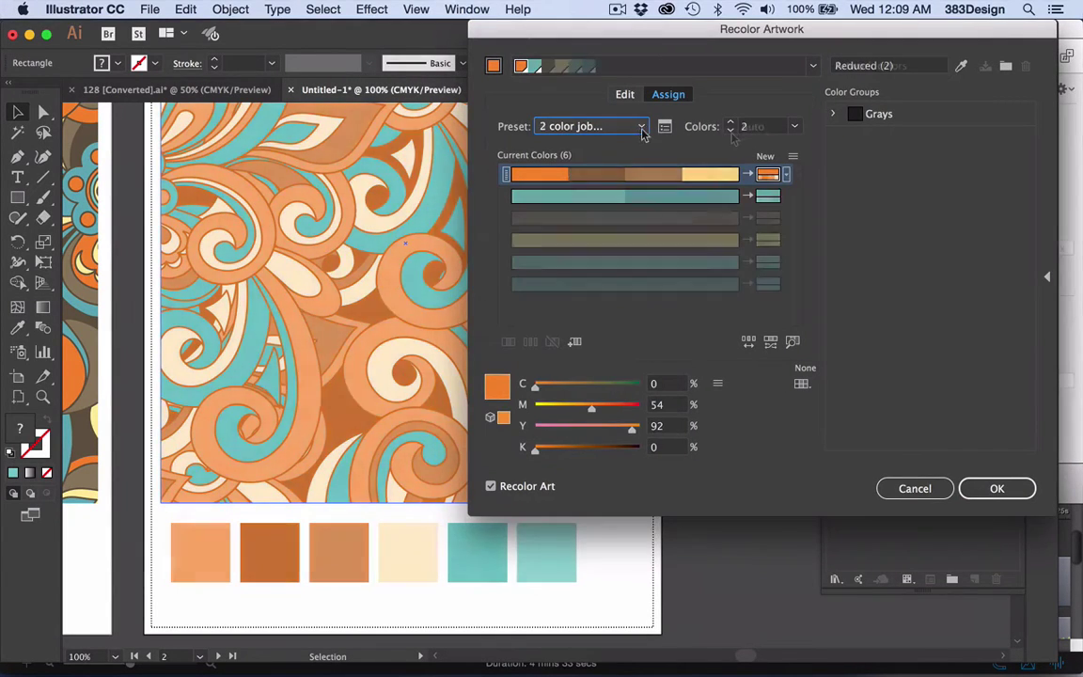
- Step the Colors count between three and one, then back up to All
left_click(731, 123)
left_click(731, 123)
left_click(731, 131)
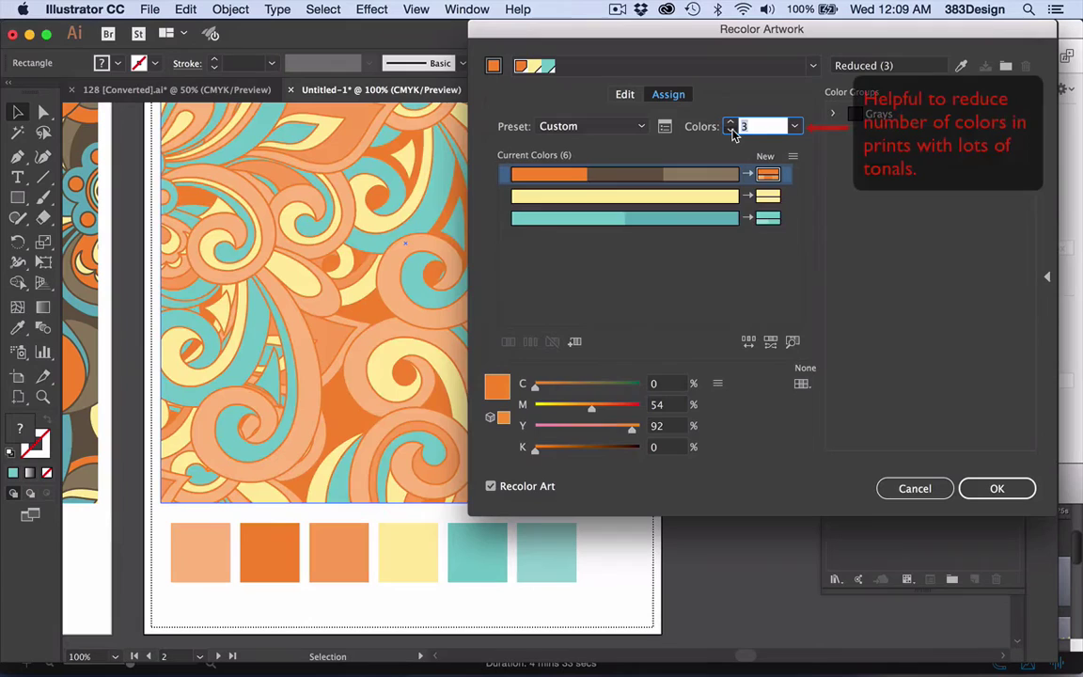
left_click(732, 131)
left_click(732, 131)
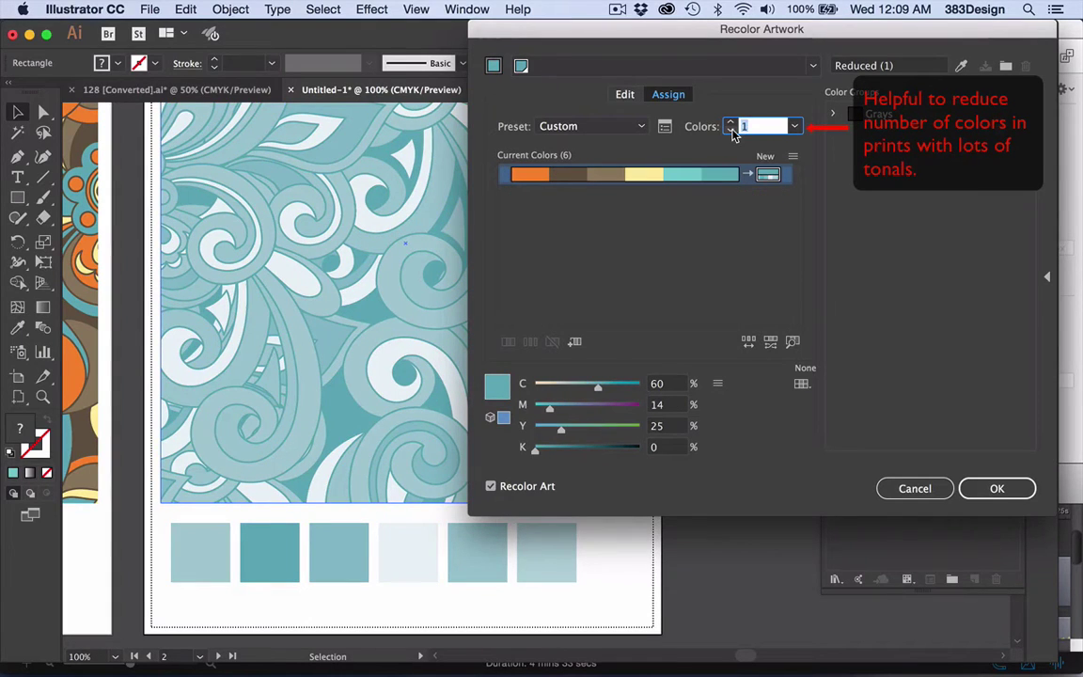
left_click(731, 123)
left_click(731, 123)
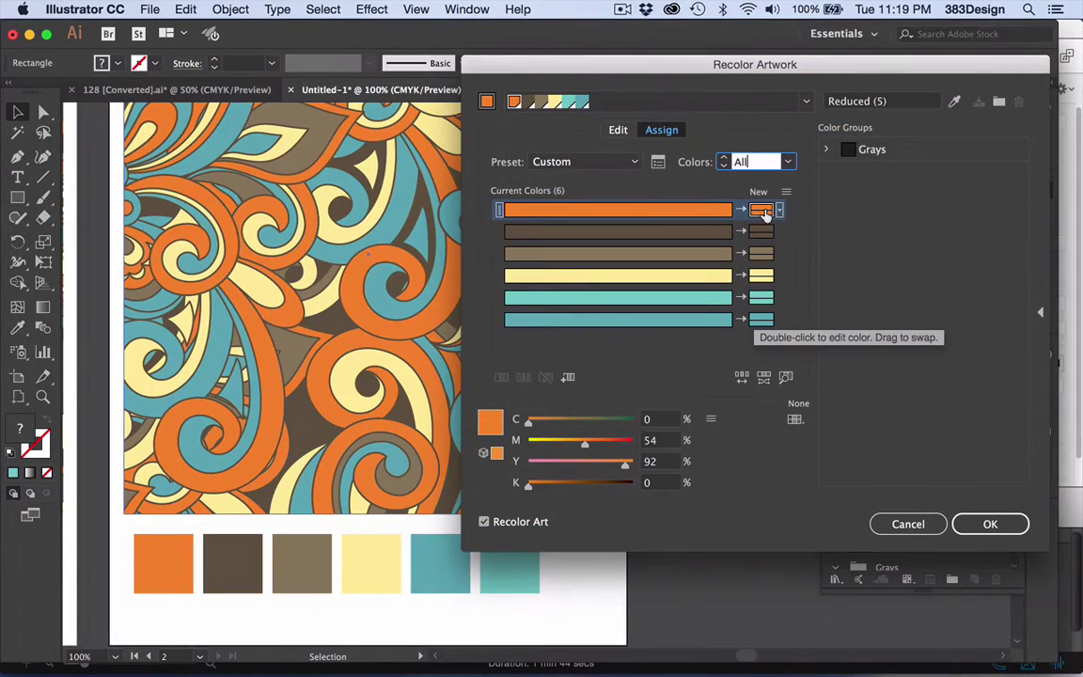
- Turn the orange yellow, shift the dark brown toward blue, and make the tan red
left_click_drag(585, 442, 551, 445)
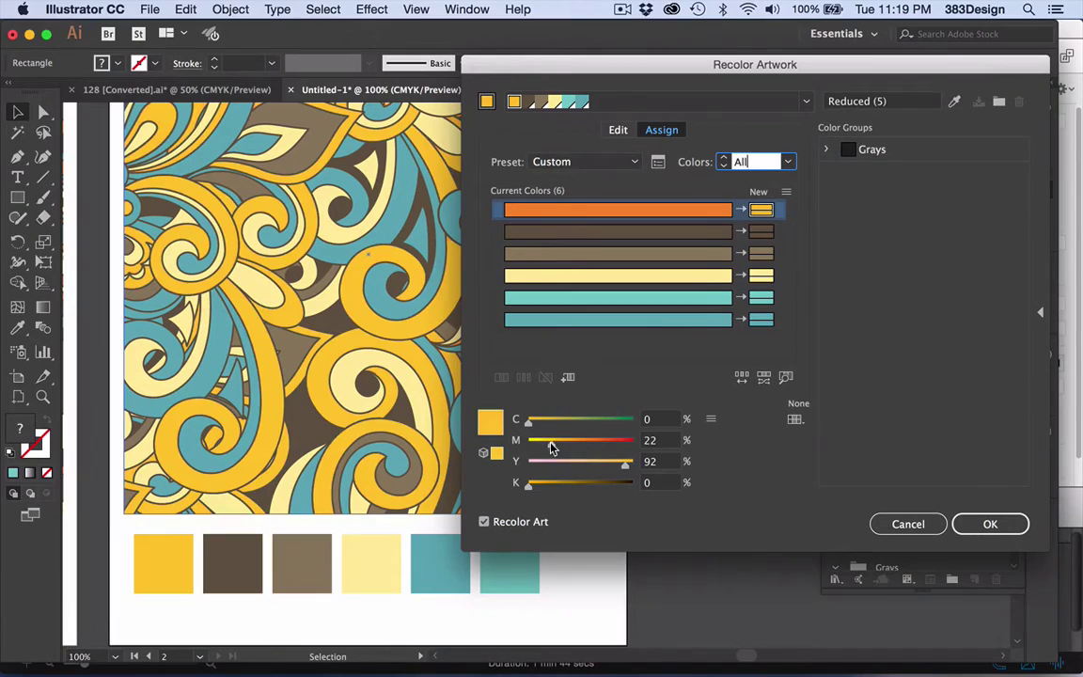
left_click(757, 235)
left_click_drag(616, 463, 550, 420)
left_click(762, 253)
left_click(608, 444)
- Change the light yellow to purple and the teal to the C=0 M=54 Y=92 K=0 orange swatch
double_click(762, 274)
left_click_drag(691, 139, 669, 165)
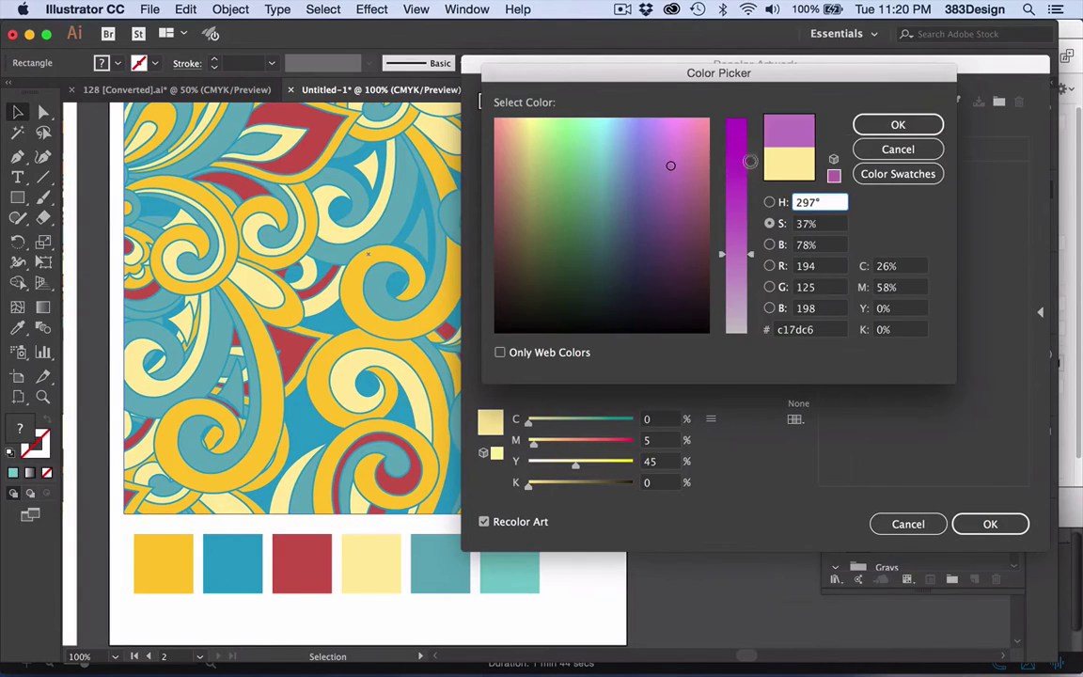
left_click(898, 124)
double_click(762, 295)
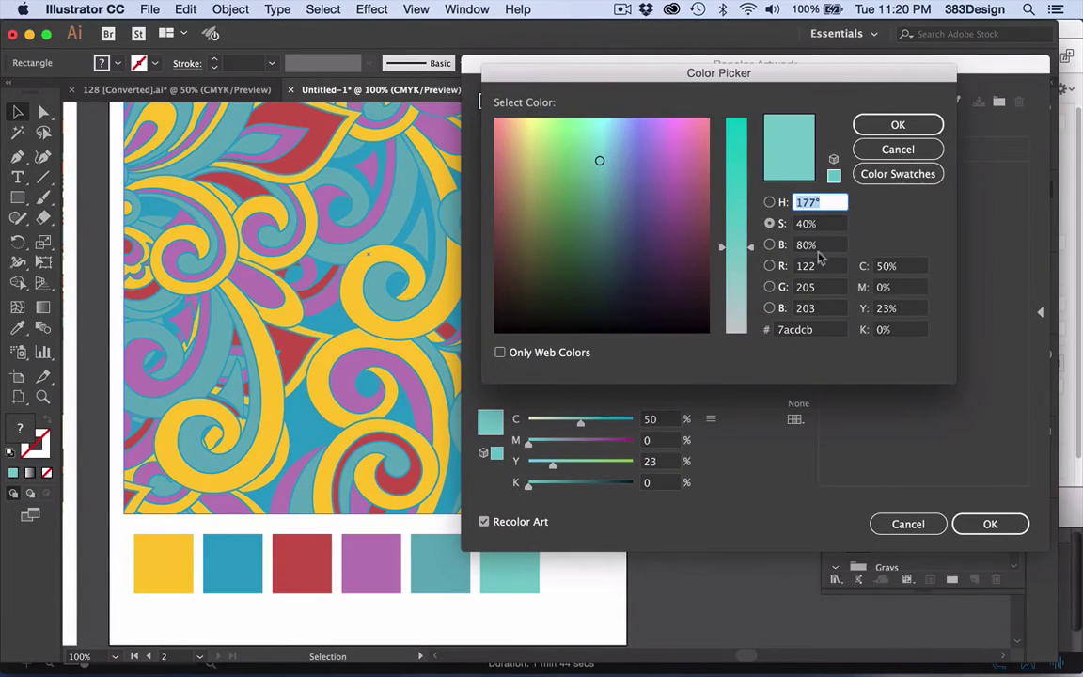
left_click(897, 173)
left_click(620, 226)
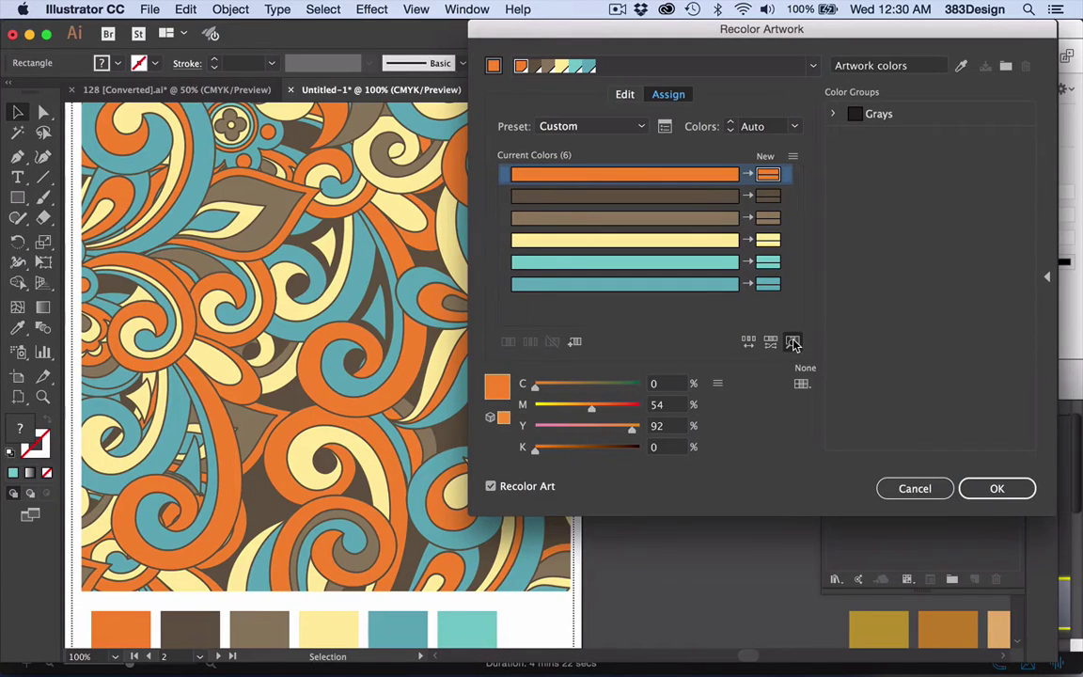
left_click_drag(768, 261, 768, 175)
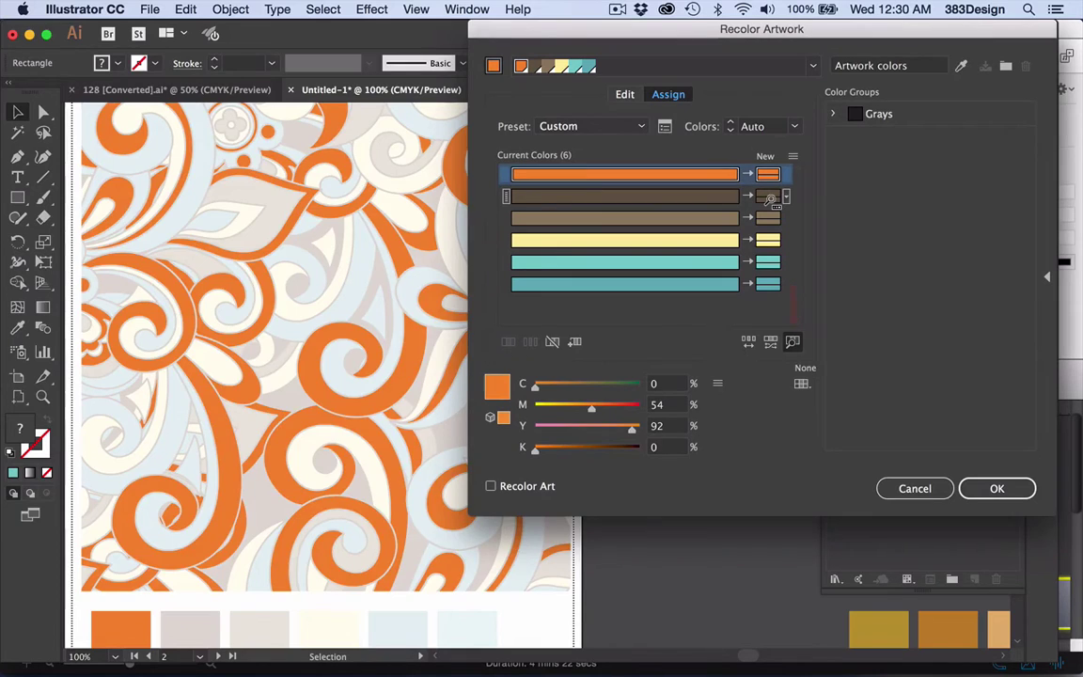
left_click(769, 197)
left_click_drag(769, 199, 773, 284)
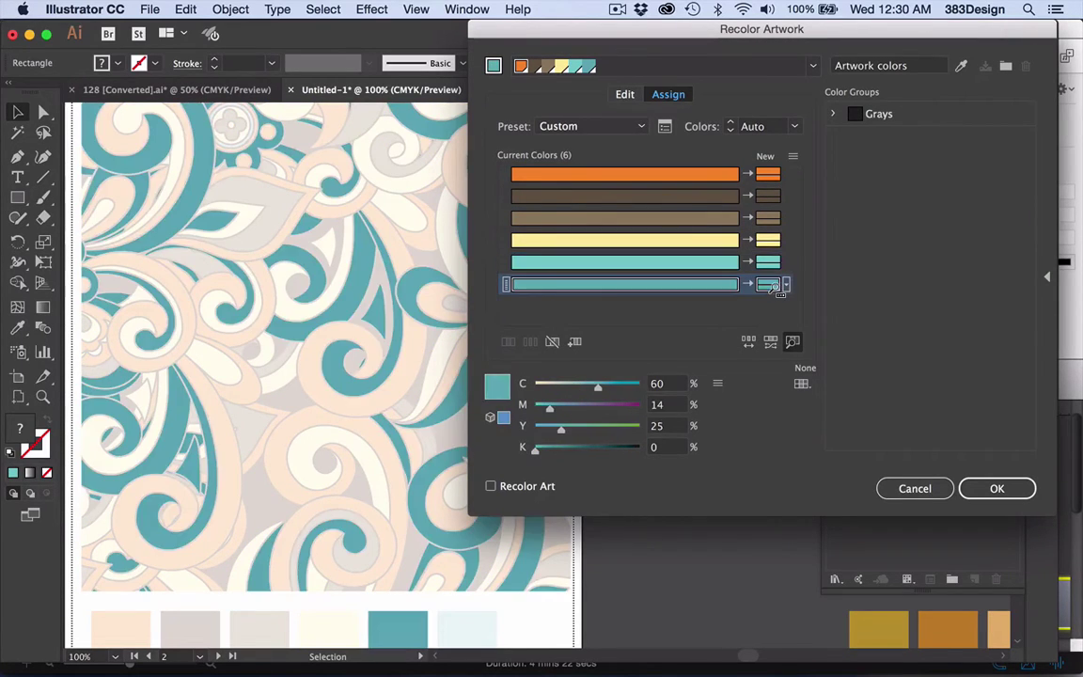
left_click(795, 341)
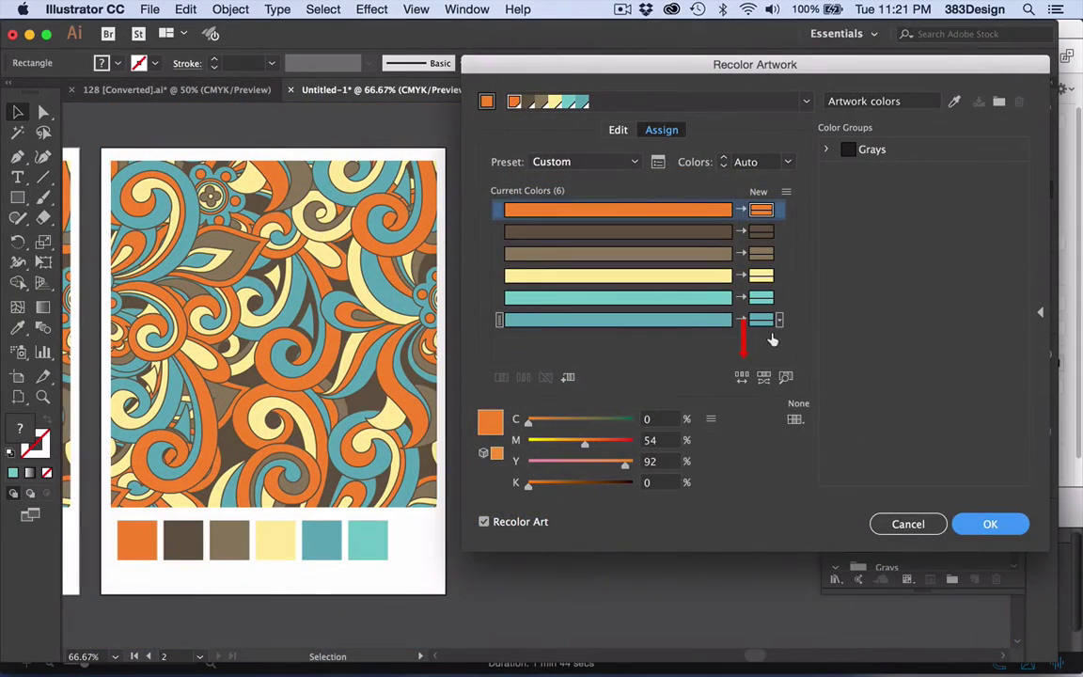
- Randomly shuffle the print's colour order several times
left_click(742, 377)
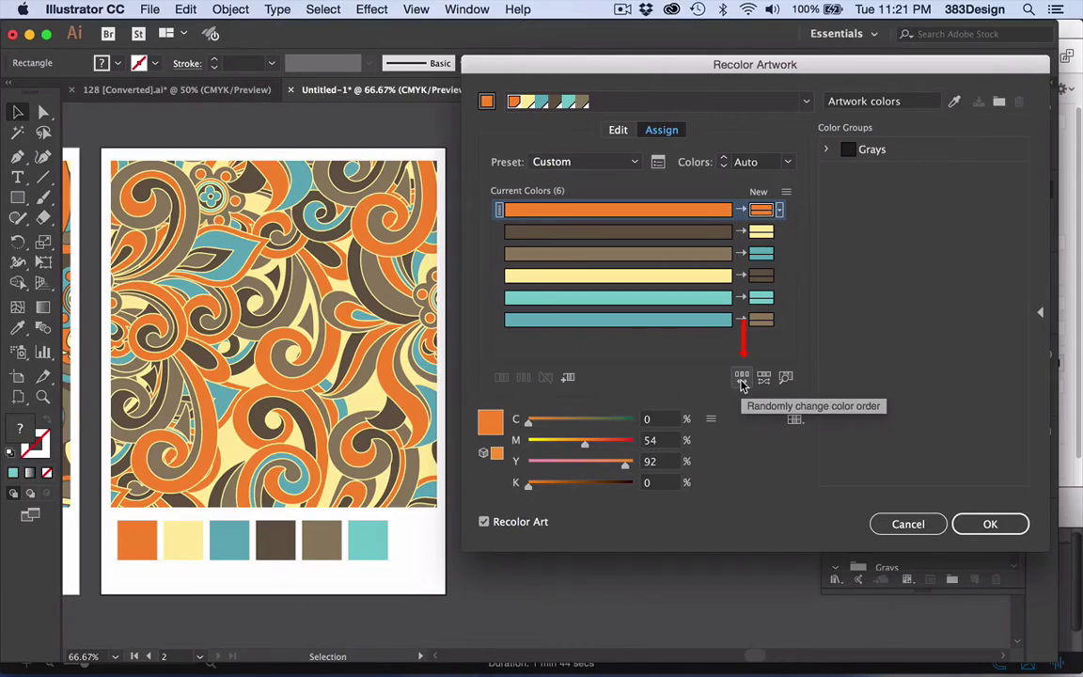
left_click(742, 377)
left_click(742, 377)
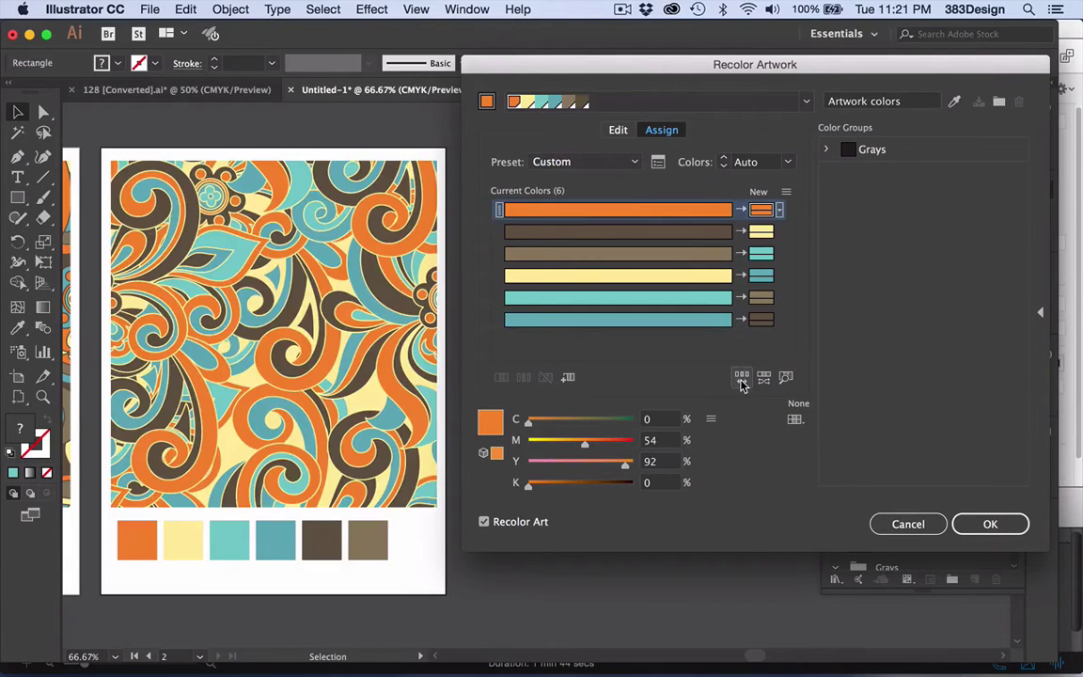
left_click(741, 377)
left_click(742, 377)
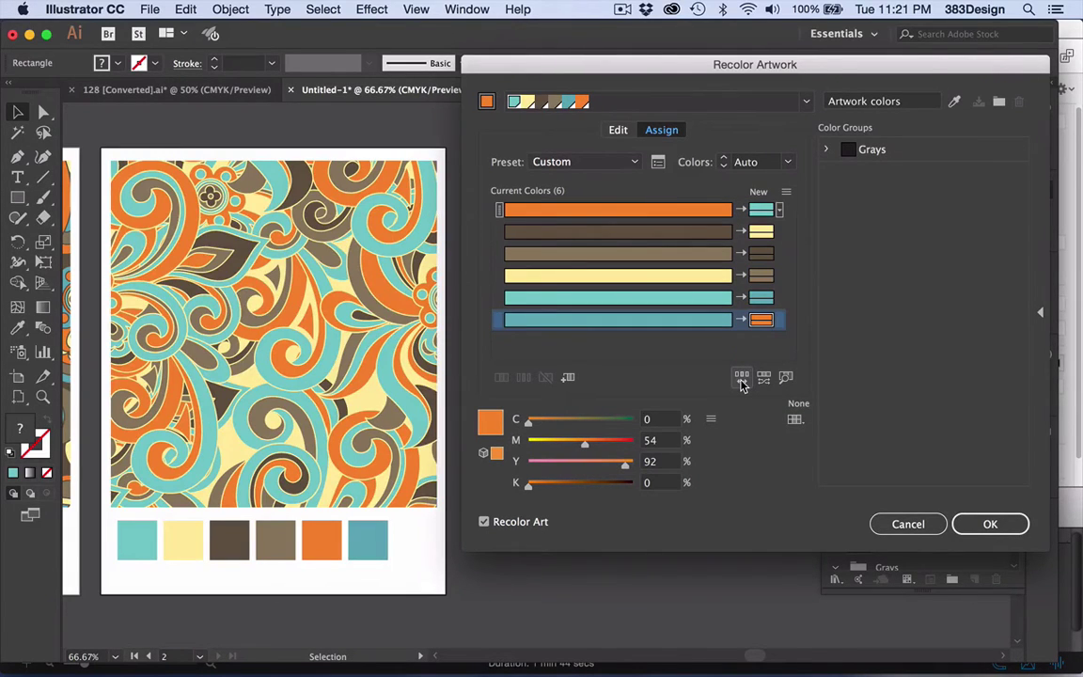
left_click(742, 377)
left_click(742, 377)
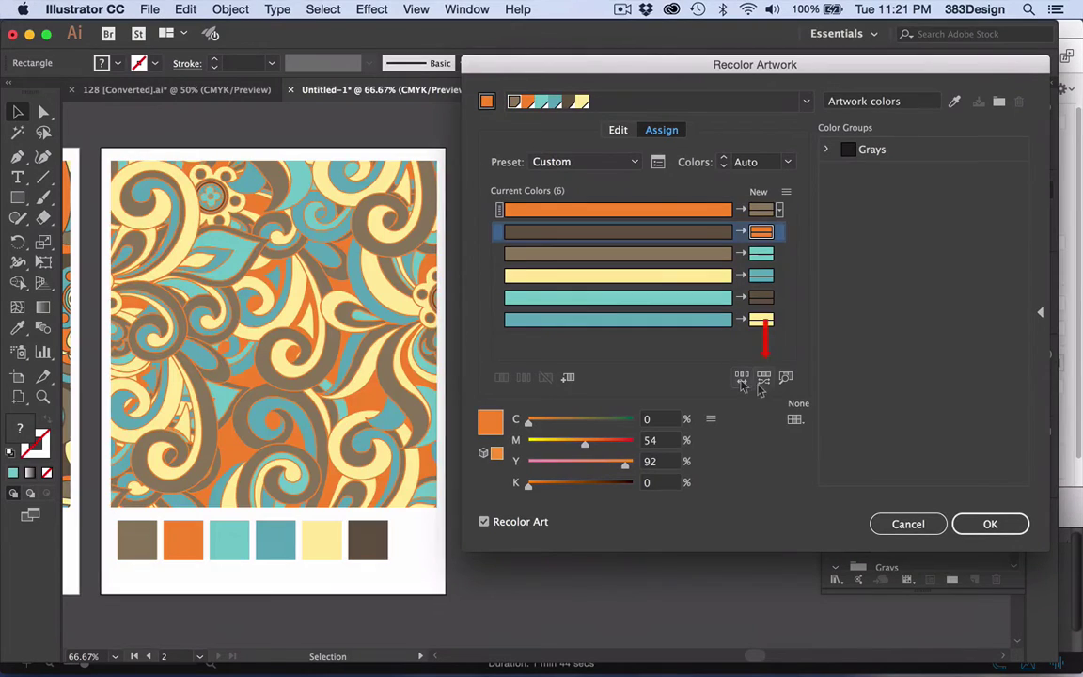
- Randomly vary saturation and brightness and save one variation as a new colour group
left_click(764, 377)
left_click(764, 377)
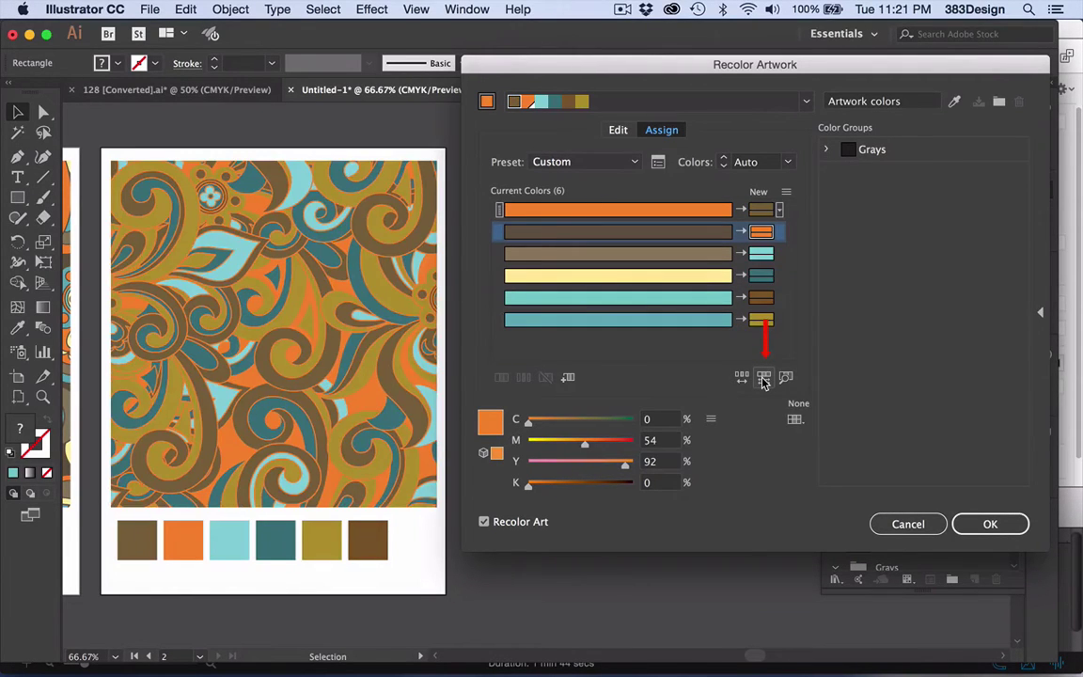
left_click(763, 377)
left_click(764, 377)
left_click(764, 377)
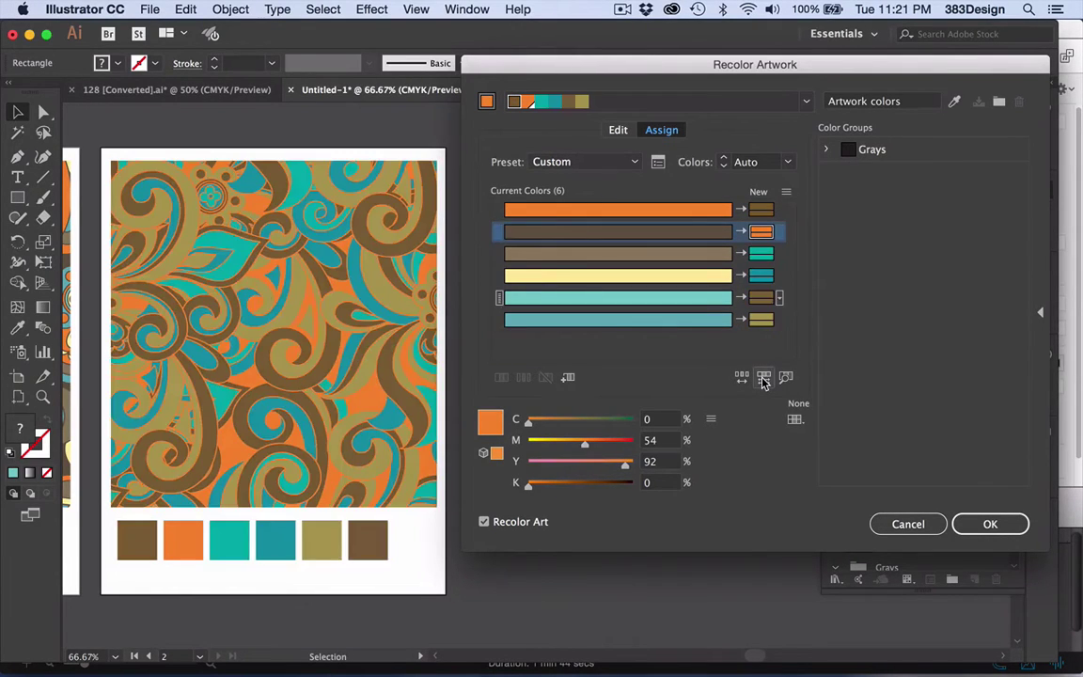
left_click(763, 377)
left_click(763, 377)
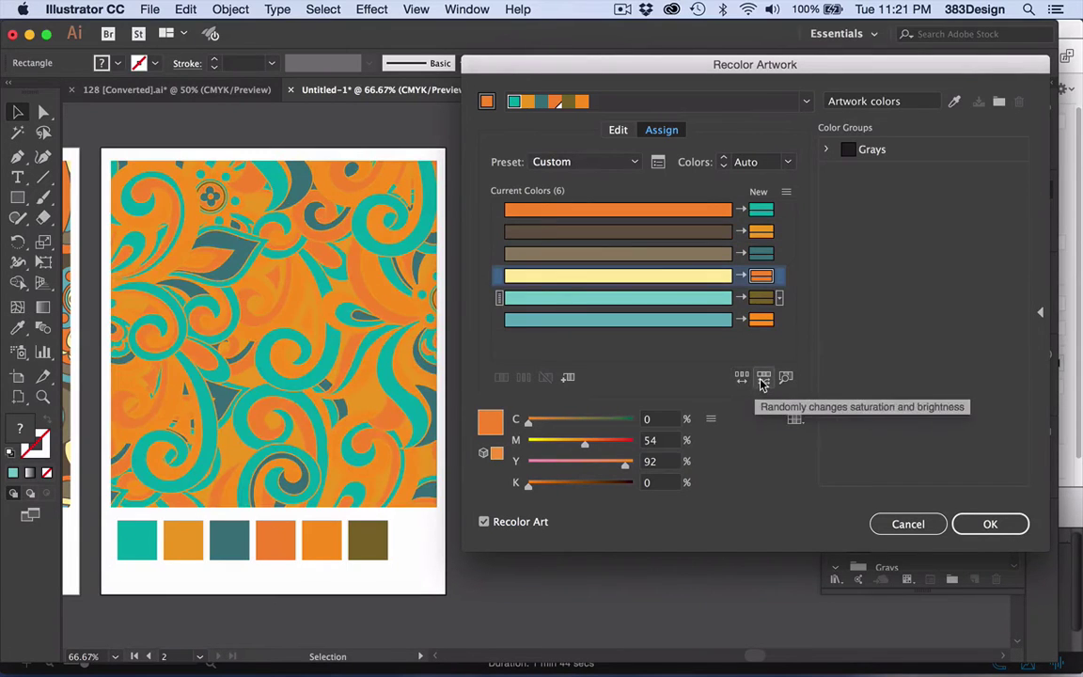
left_click(764, 377)
left_click(763, 377)
left_click(764, 378)
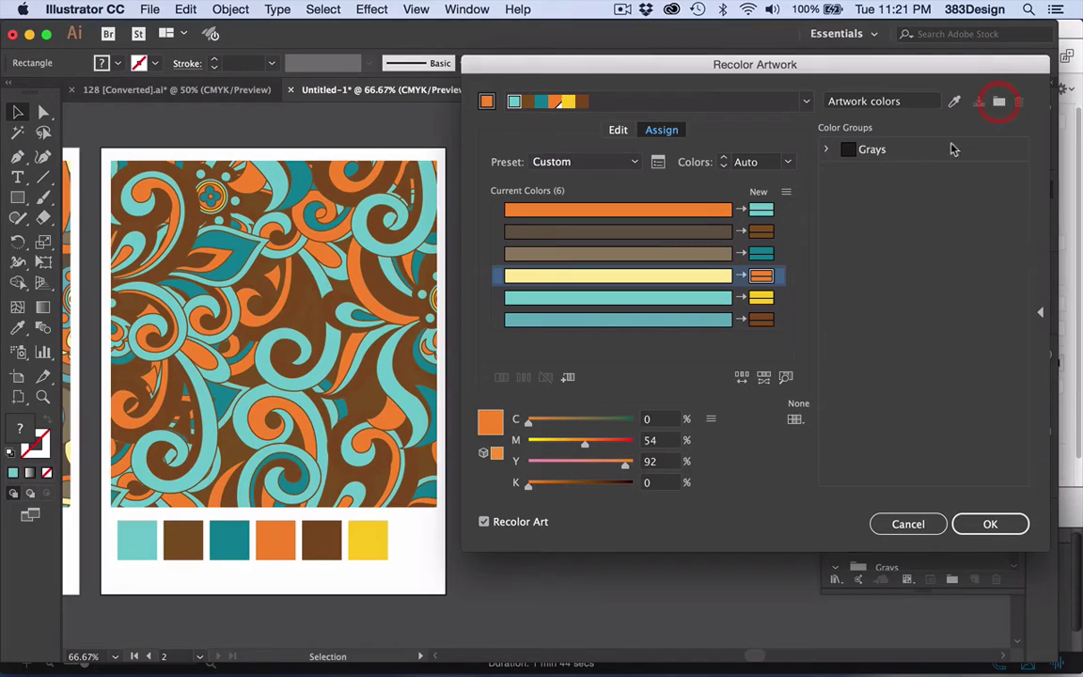
left_click(1001, 106)
- Save two more random saturation/brightness variations as colour groups and apply the last
left_click(763, 377)
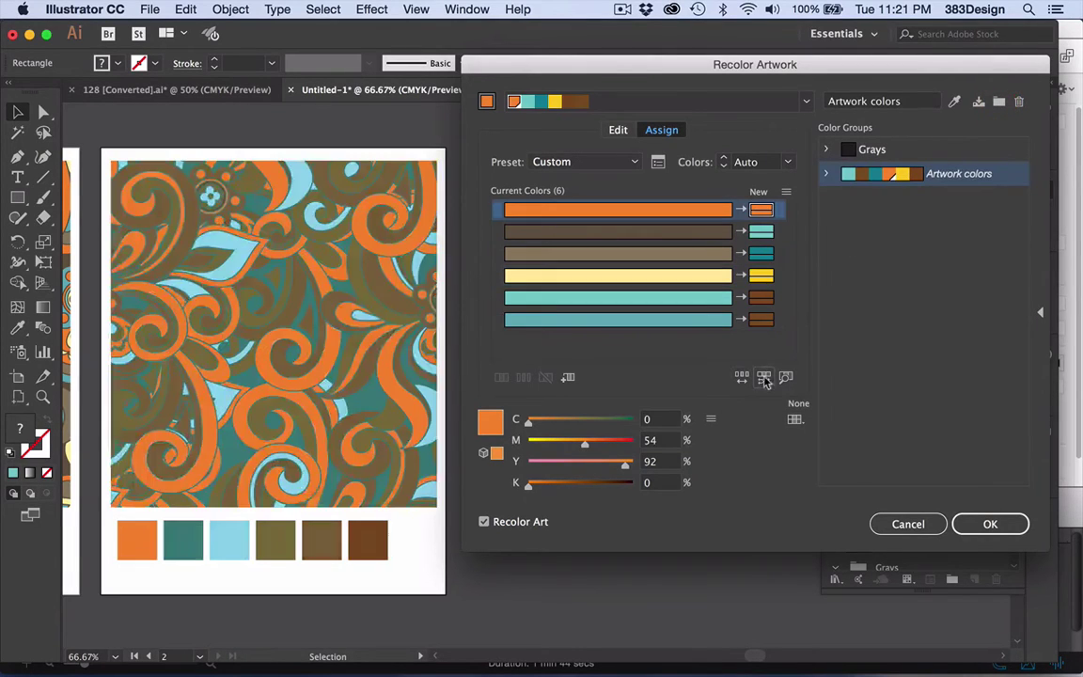
left_click(763, 377)
left_click(999, 101)
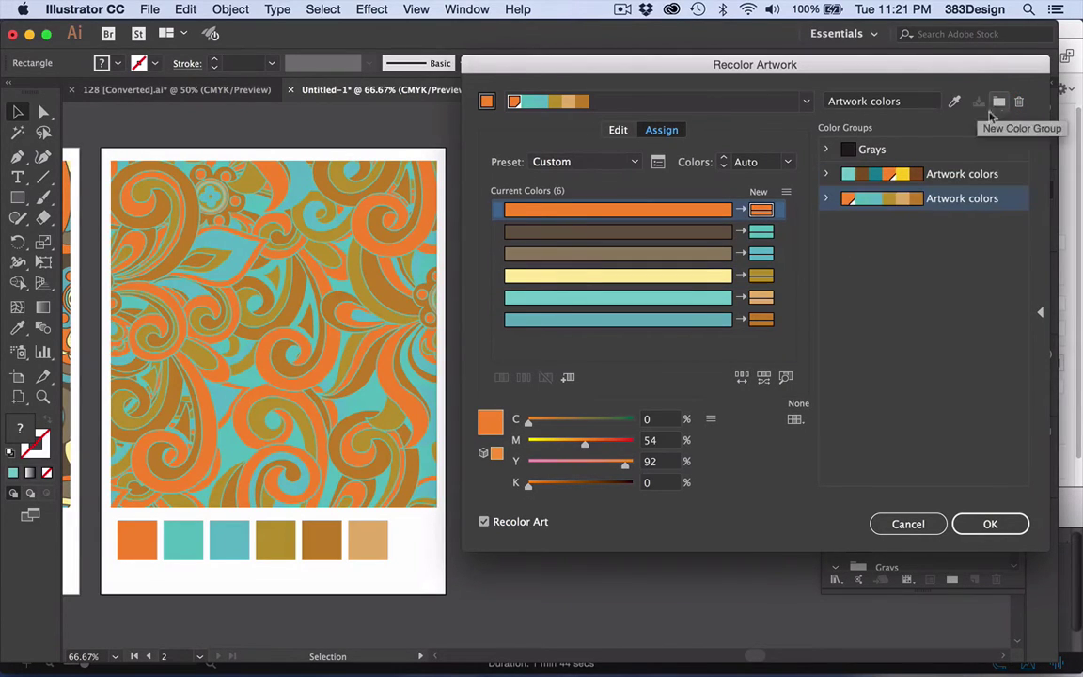
left_click(764, 378)
left_click(765, 378)
left_click(764, 378)
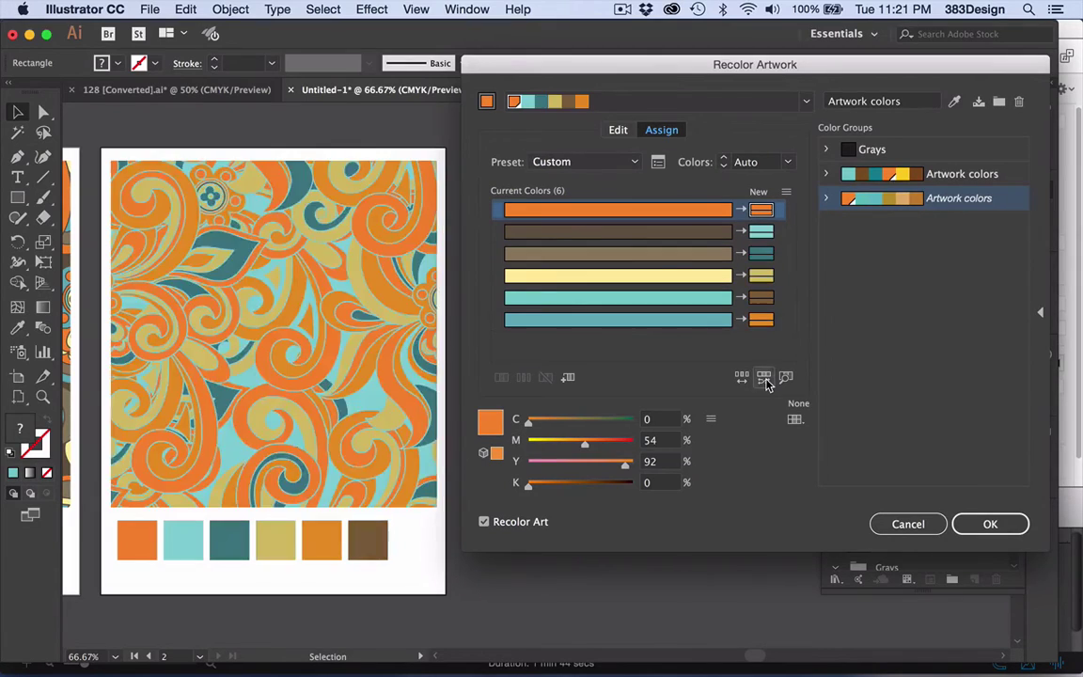
left_click(764, 378)
left_click(765, 377)
left_click(999, 102)
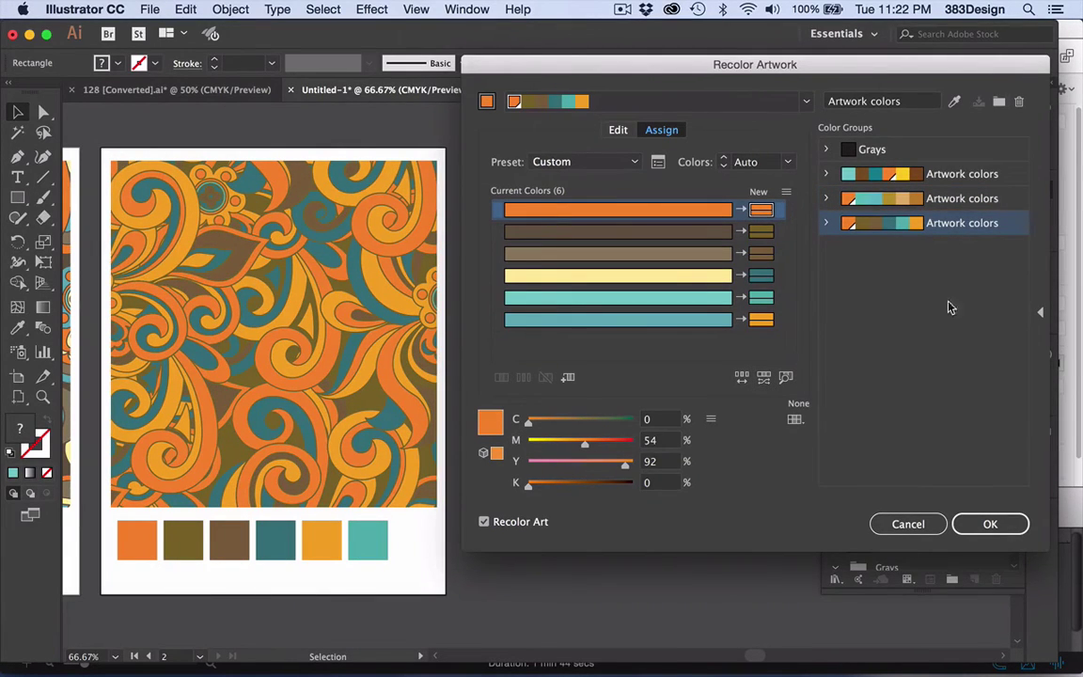
left_click(987, 524)
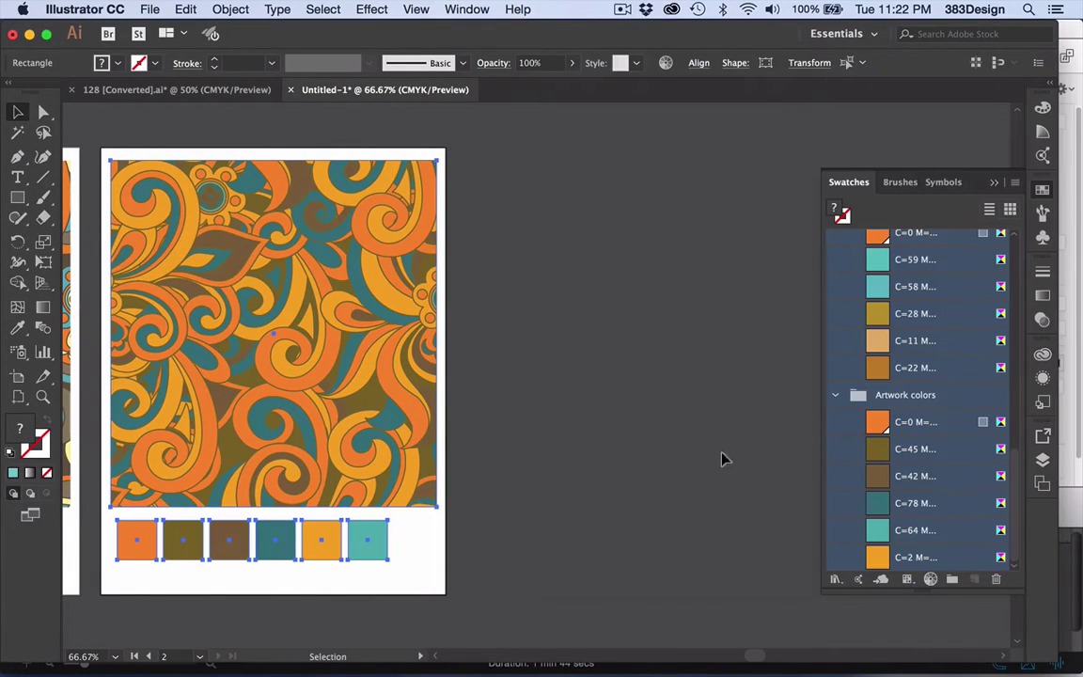
- Show swatches as large thumbnails and duplicate the artboard to the right
left_click(1016, 181)
left_click(927, 426)
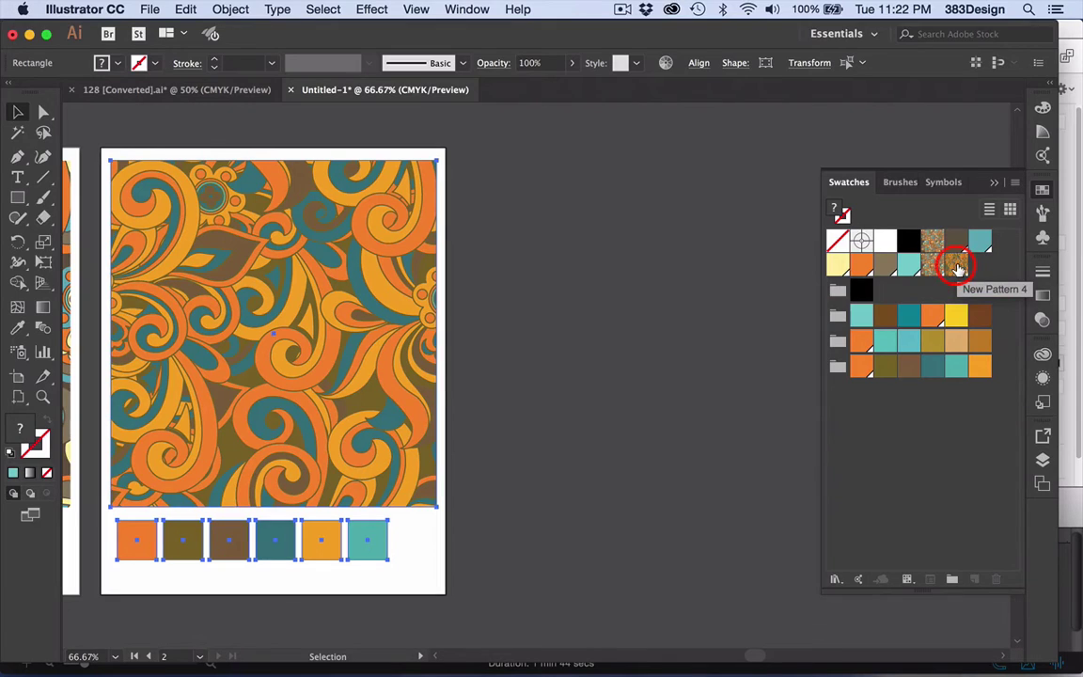
left_click(372, 379, "alt+super")
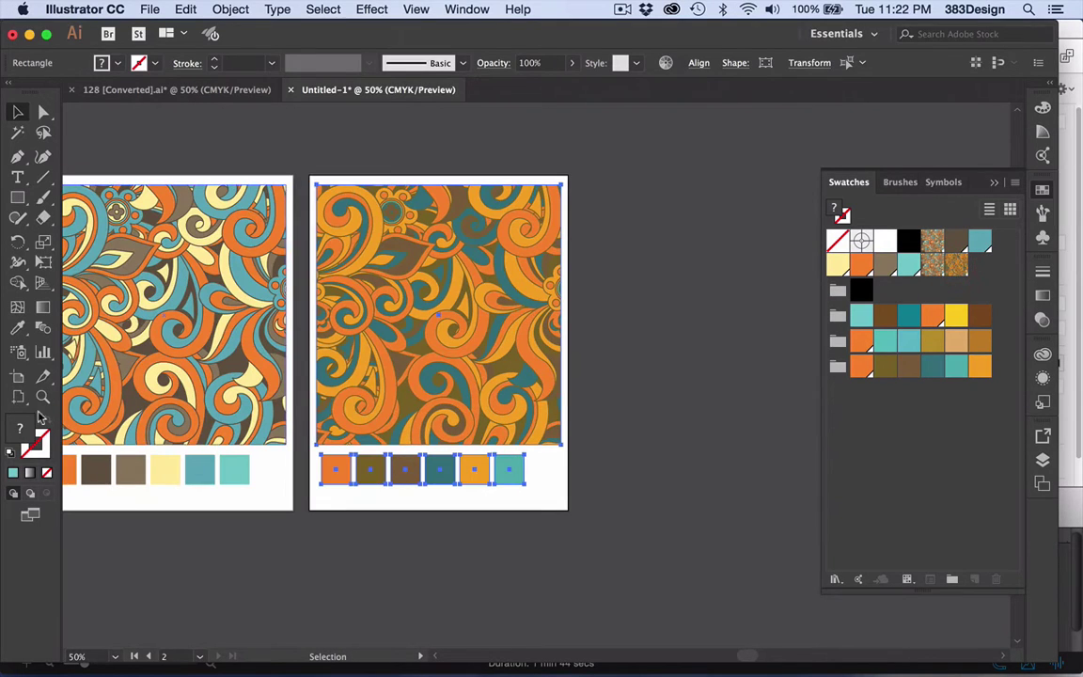
left_click(17, 377)
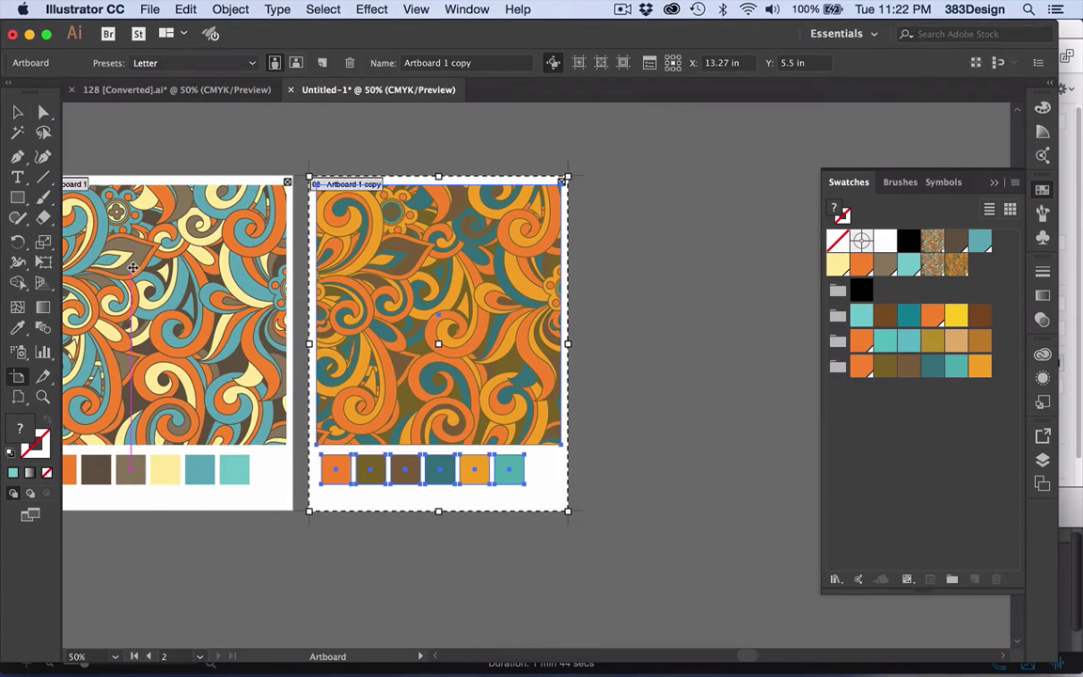
left_click_drag(132, 268, 683, 266)
- Recolour the third artboard's print and chips with the saved orange, turquoise and gold group
key("v")
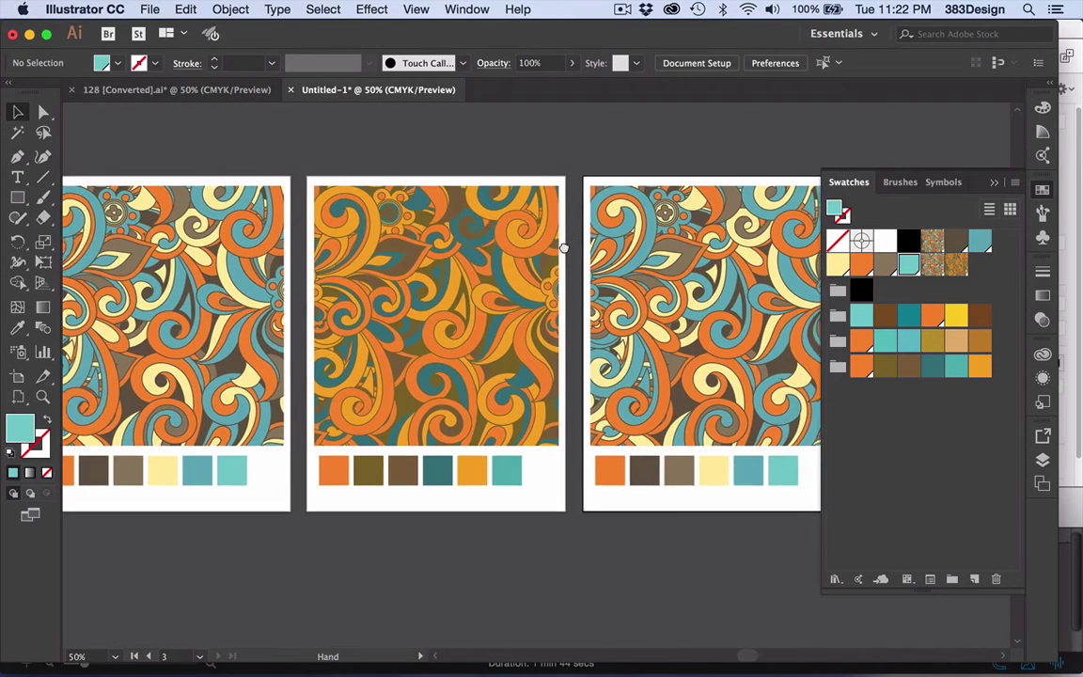
left_click_drag(564, 248, 322, 225)
left_click_drag(340, 149, 621, 484)
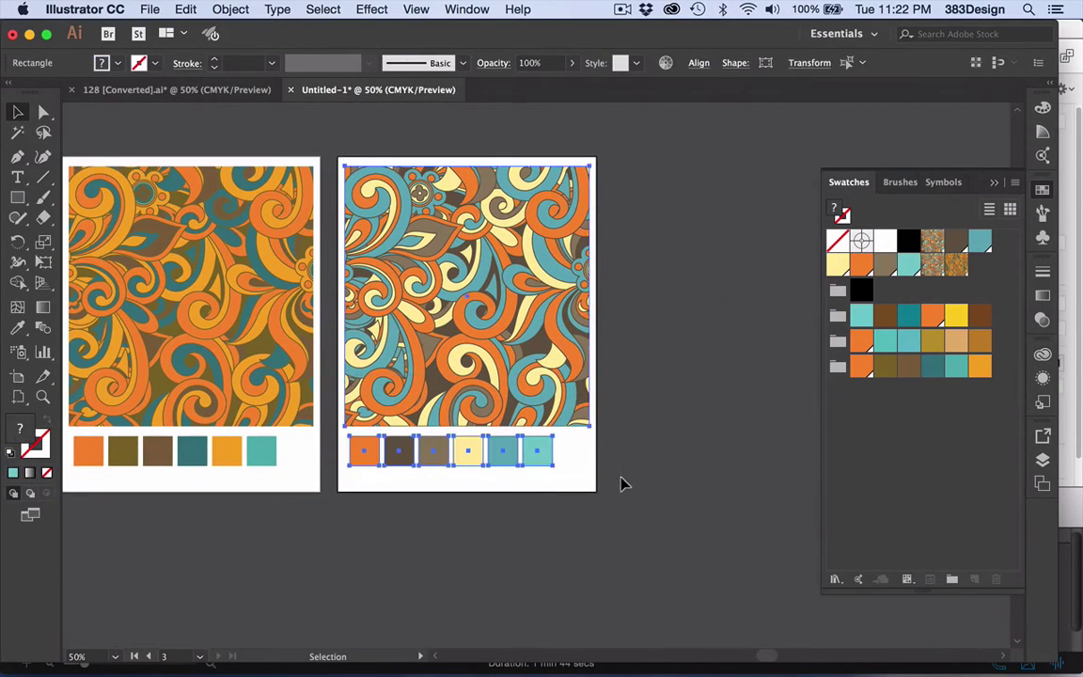
double_click(838, 342)
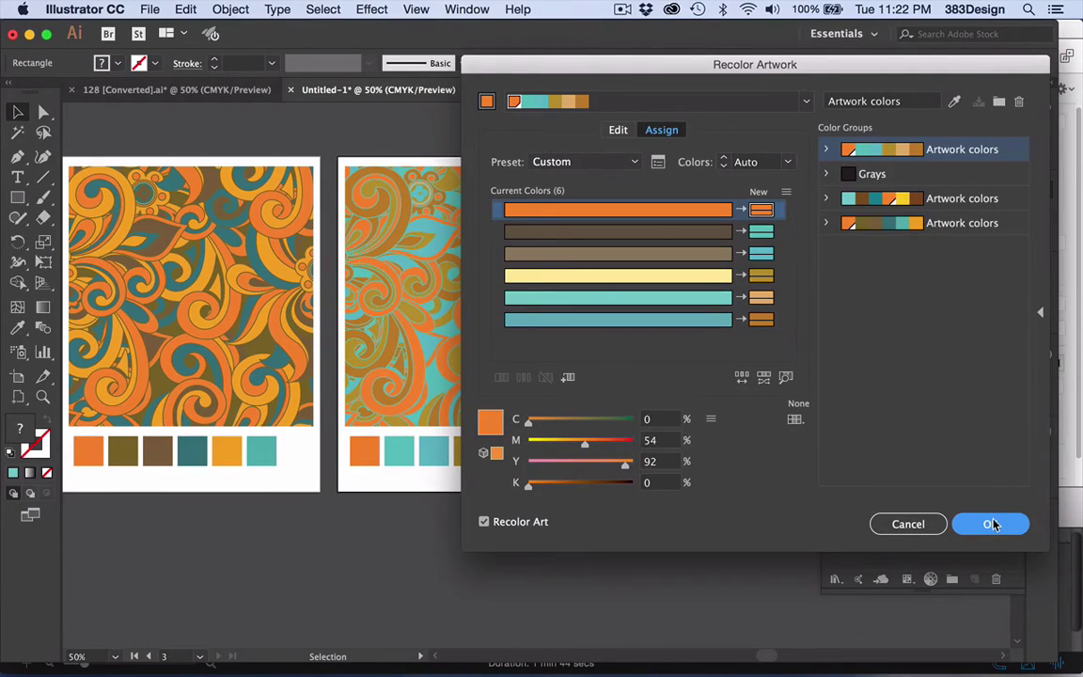
left_click(991, 523)
left_click(652, 597)
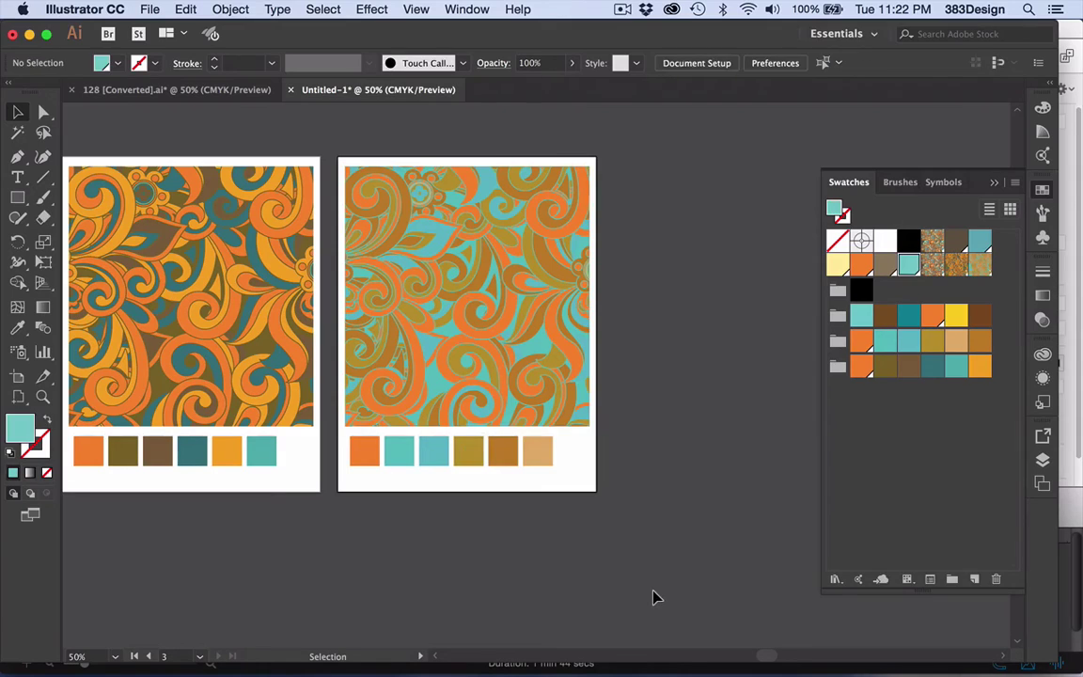
- Zoom out and copy Artboard 1 to a new artboard directly below it
left_click_drag(349, 555, 537, 558)
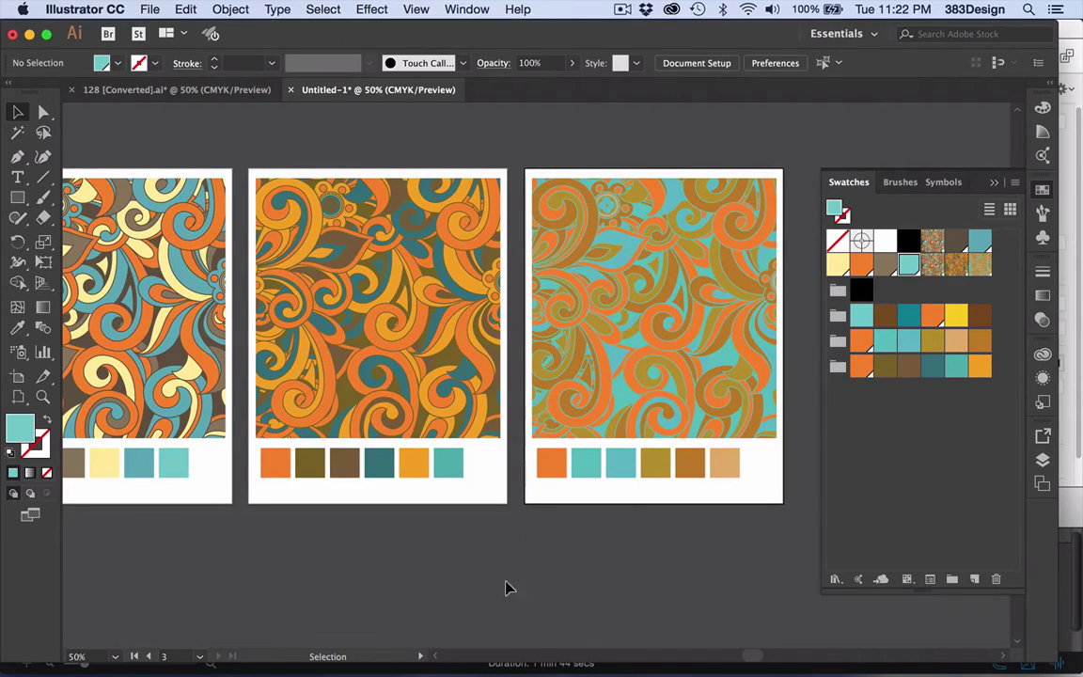
key("super+minus")
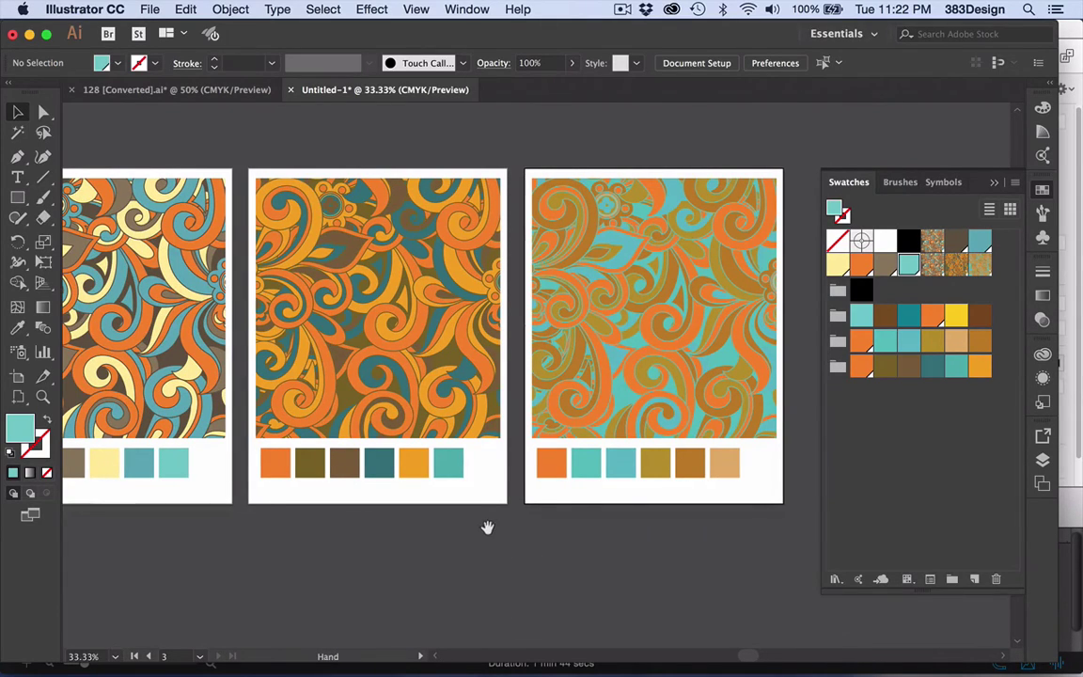
left_click(17, 376)
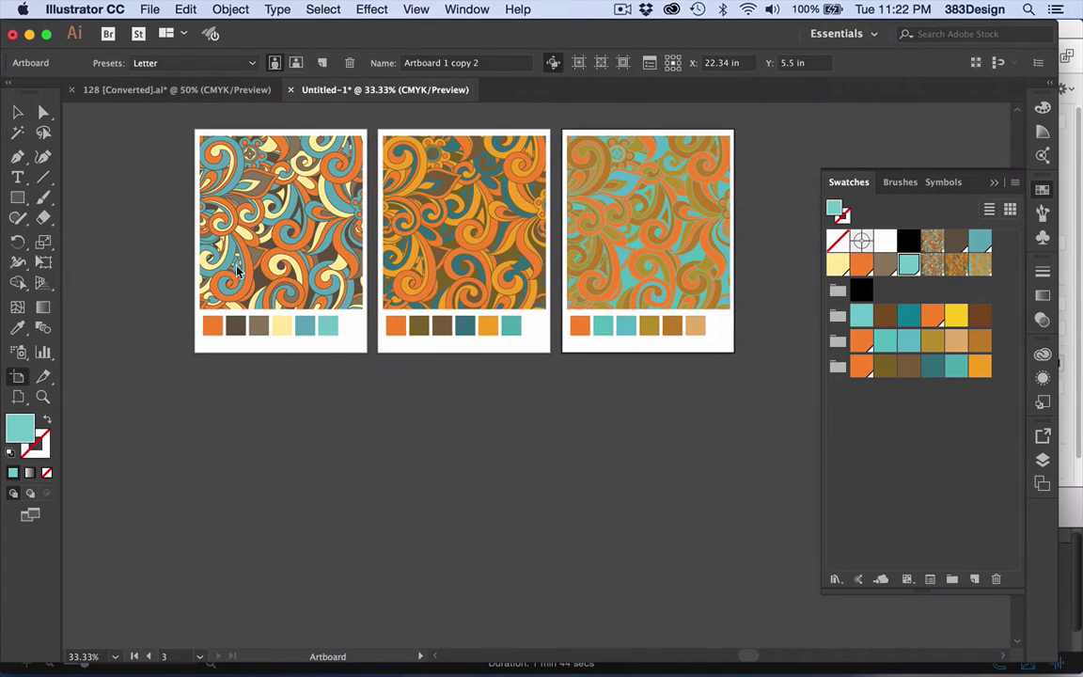
left_click_drag(305, 200, 316, 436)
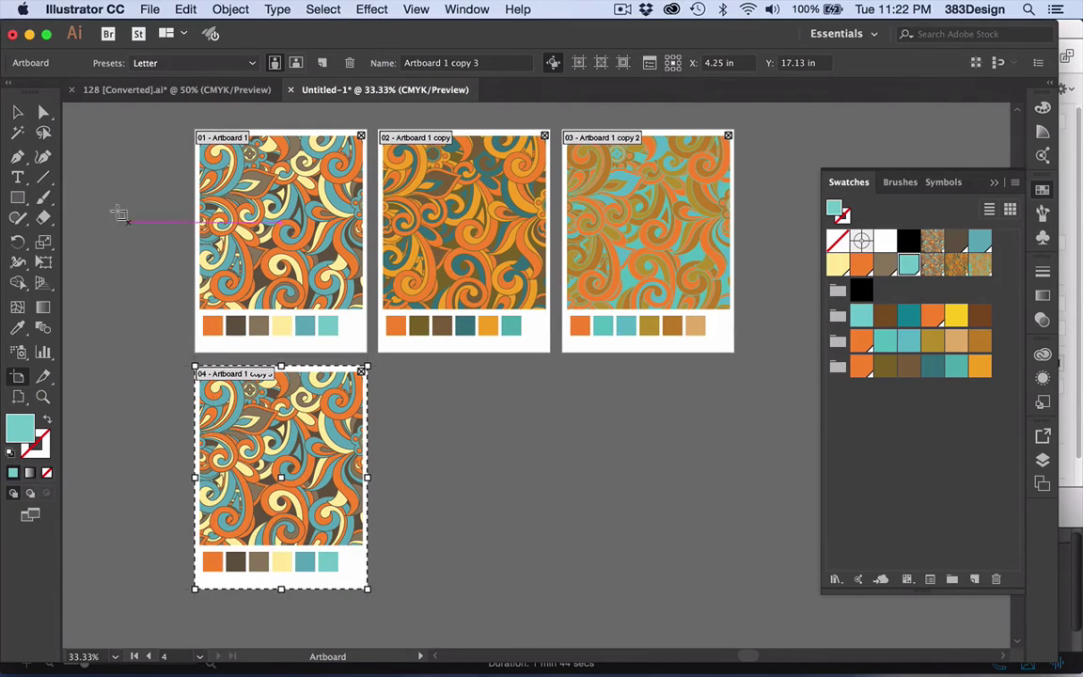
left_click(17, 111)
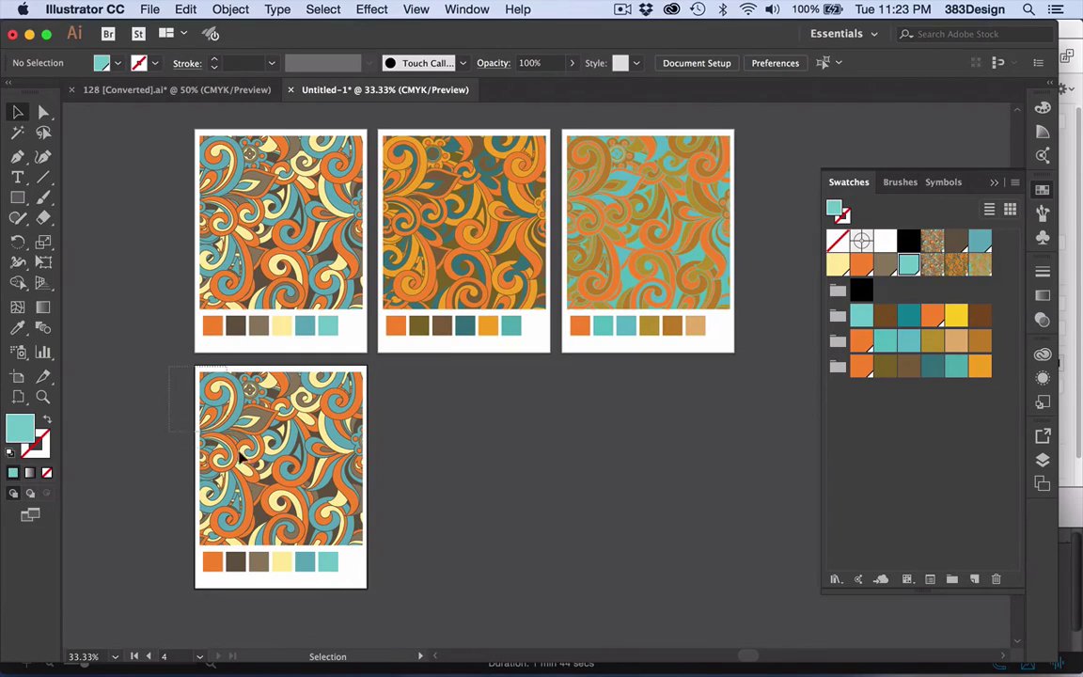
- Select the fourth artboard's art and apply the saved orange, olive and teal colour group
left_click_drag(178, 494, 380, 600)
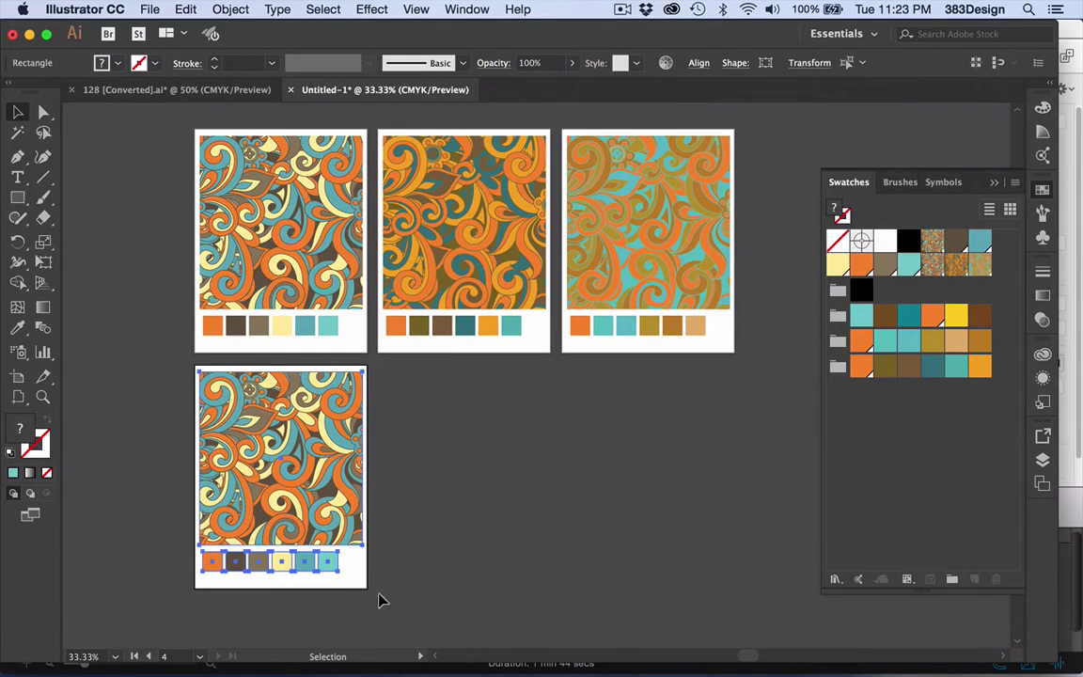
double_click(837, 371)
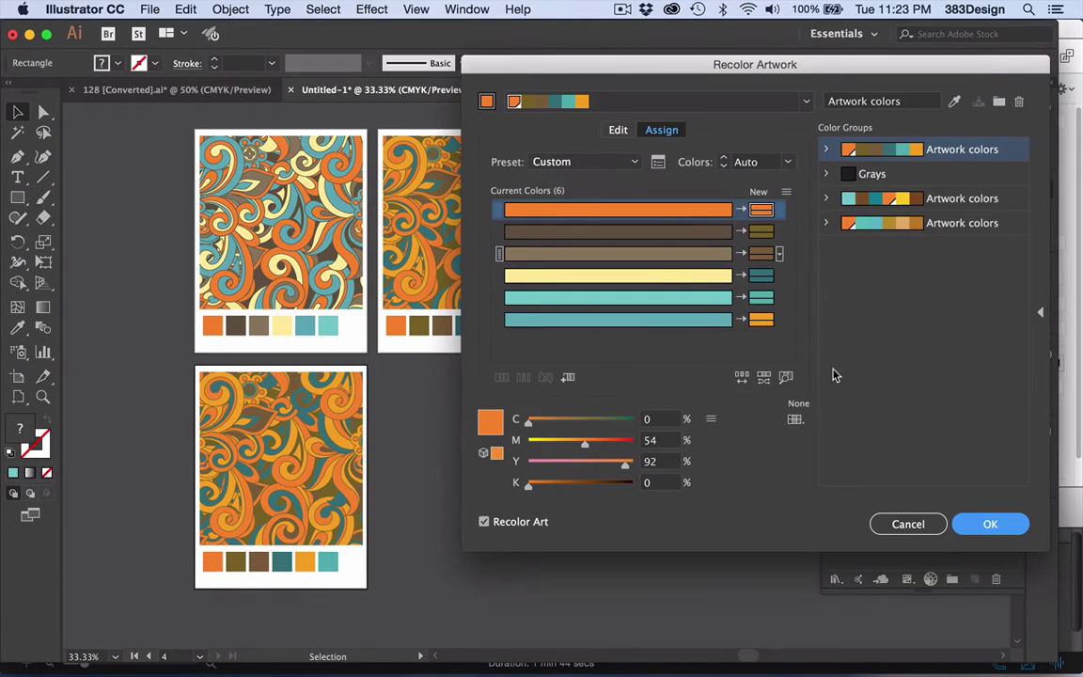
left_click(989, 526)
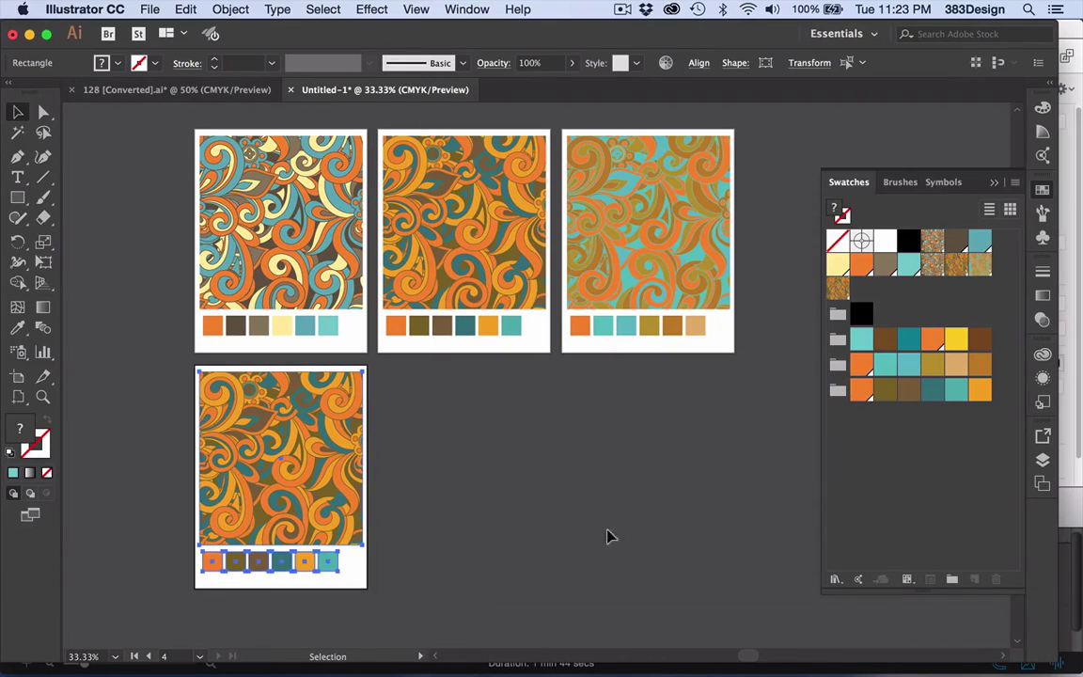
left_click_drag(453, 552, 460, 507)
key("super+equal")
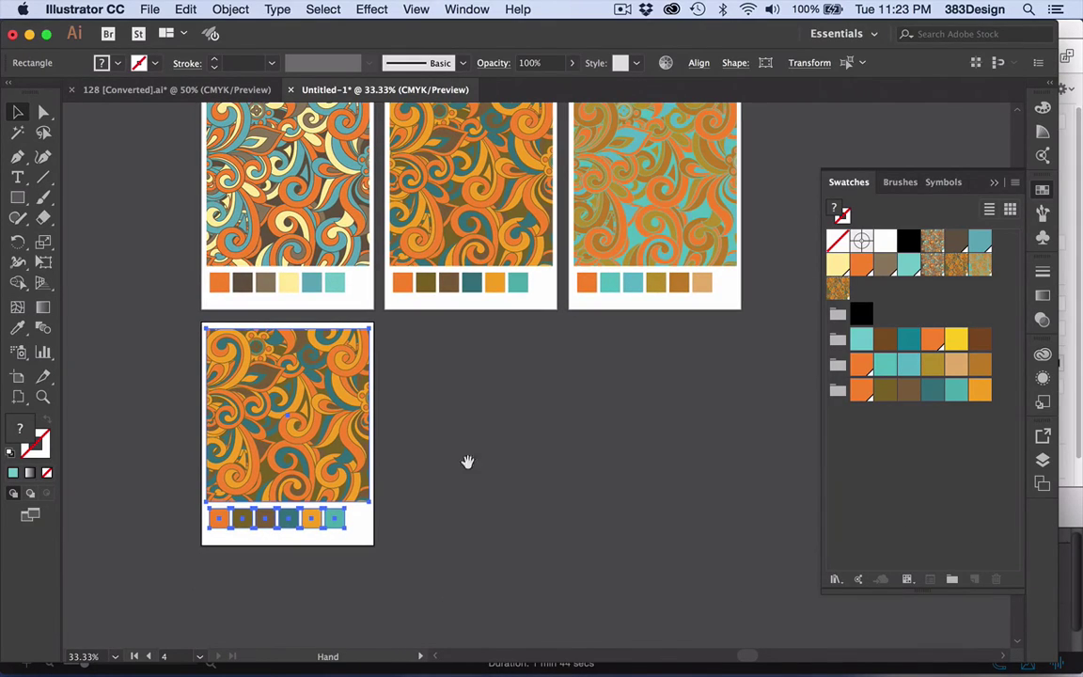
left_click(469, 424)
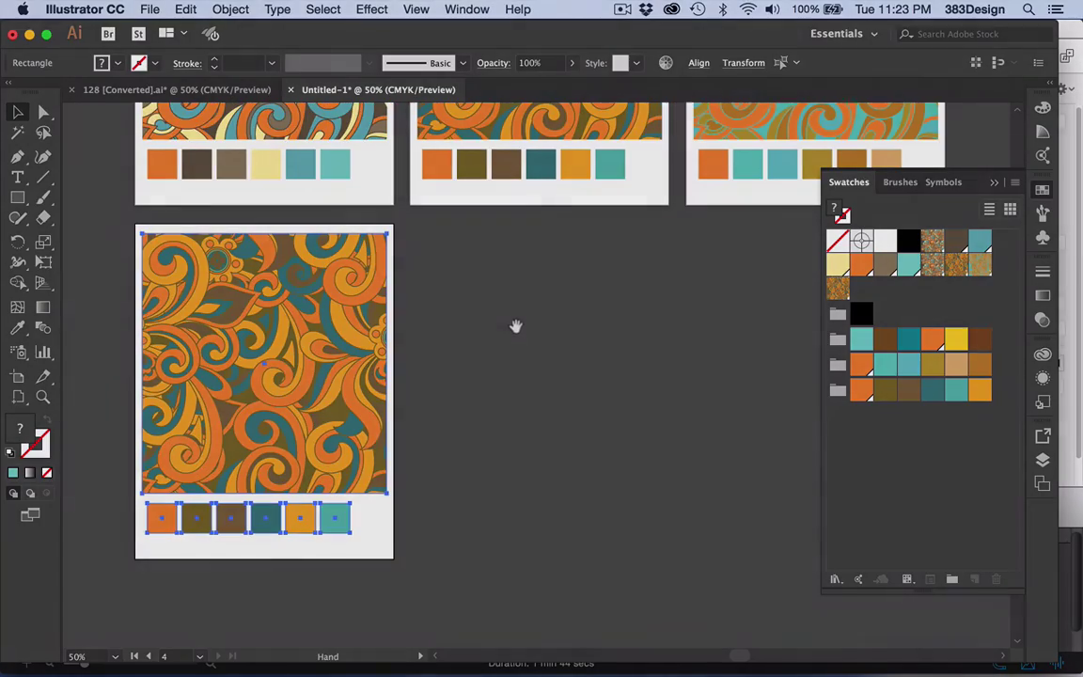